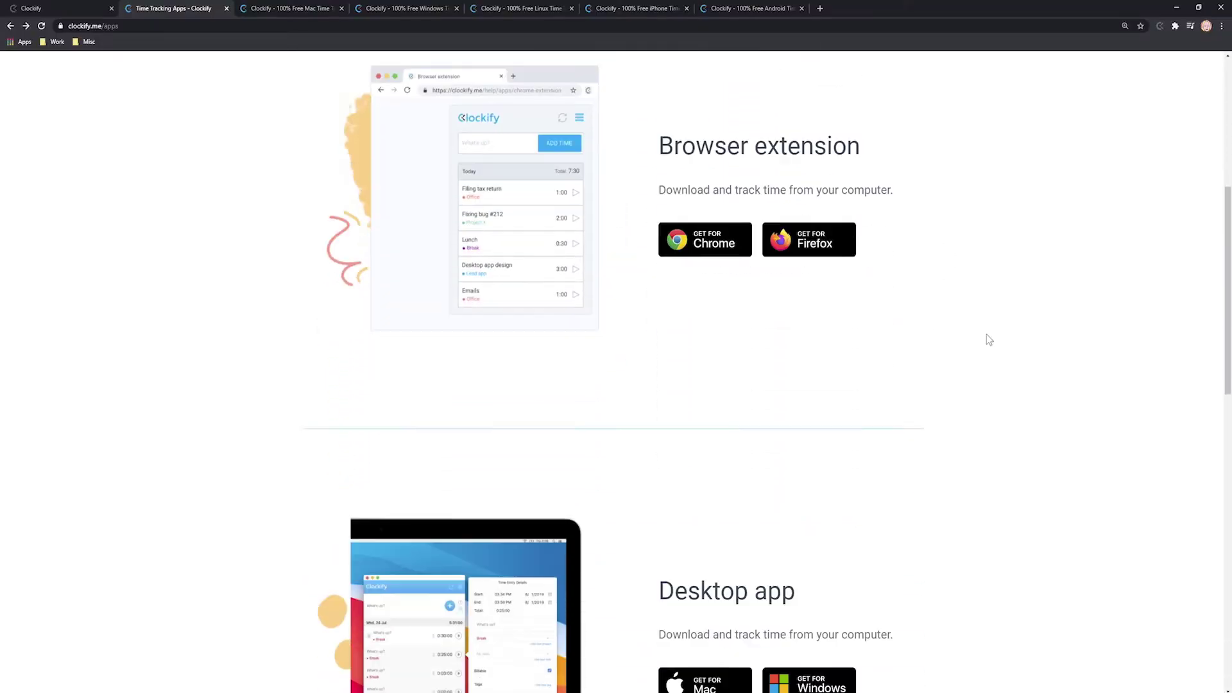
# Step: Scroll the Clockify apps page to reach the 'Idle detection, Pomodoro, and reminders' help article
pyautogui.scroll(-9, 986, 337)
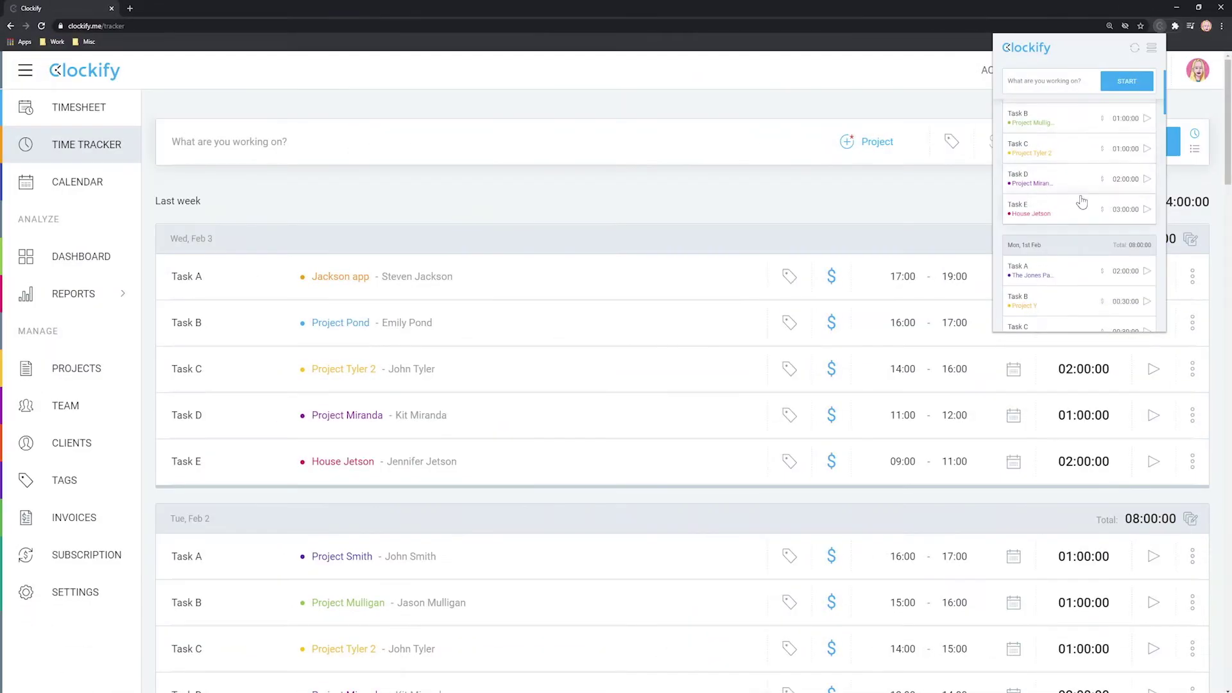
pyautogui.scroll(-3, 1083, 186)
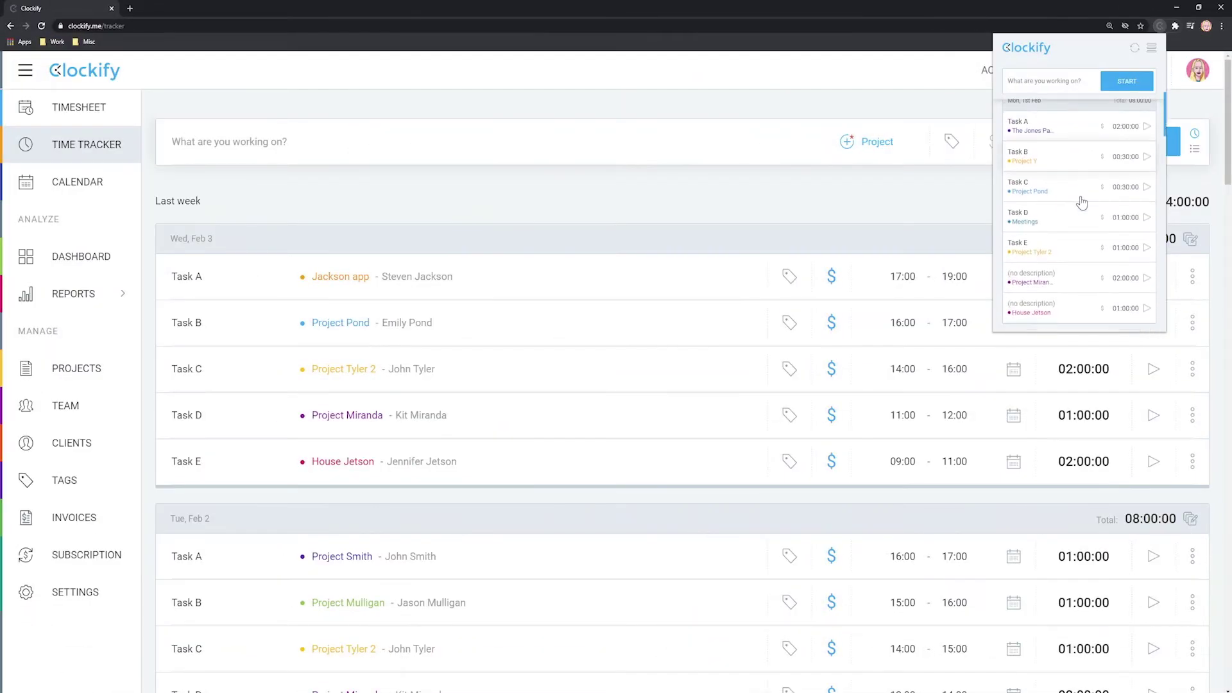
pyautogui.scroll(-3, 1083, 186)
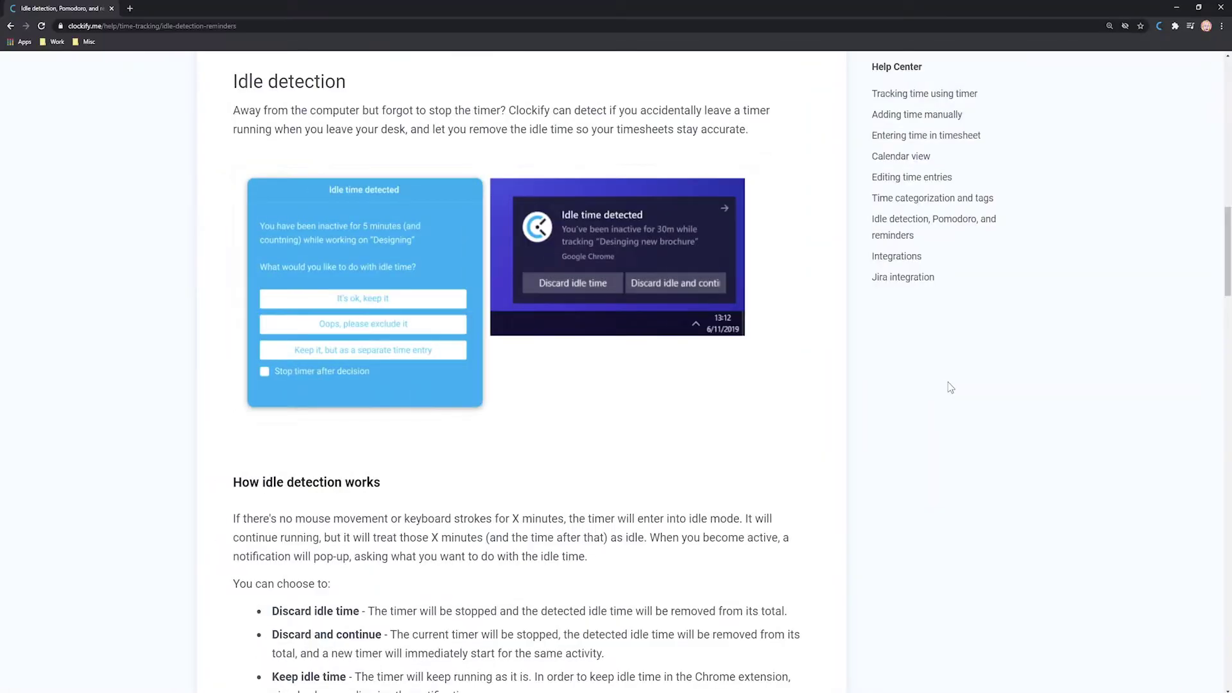
# Step: Enable idle detection in the extension settings, keeping the 15-minute inactivity threshold
pyautogui.click(1157, 27)
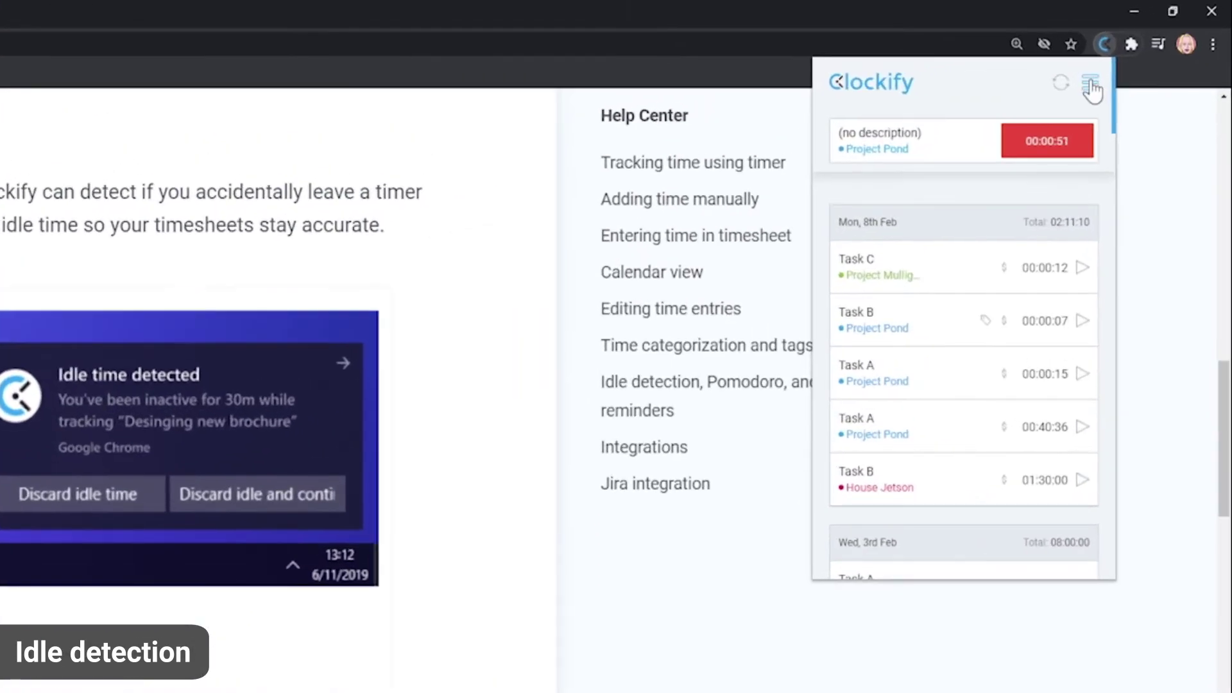
pyautogui.click(1151, 48)
pyautogui.click(958, 329)
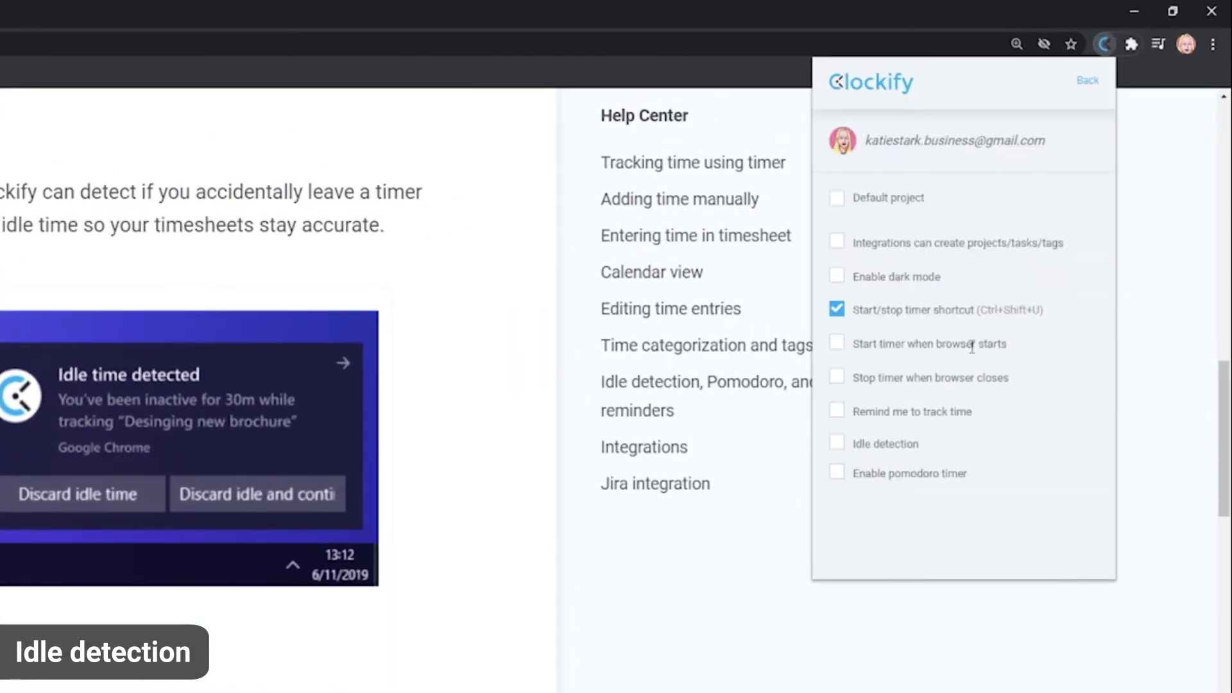
pyautogui.click(837, 444)
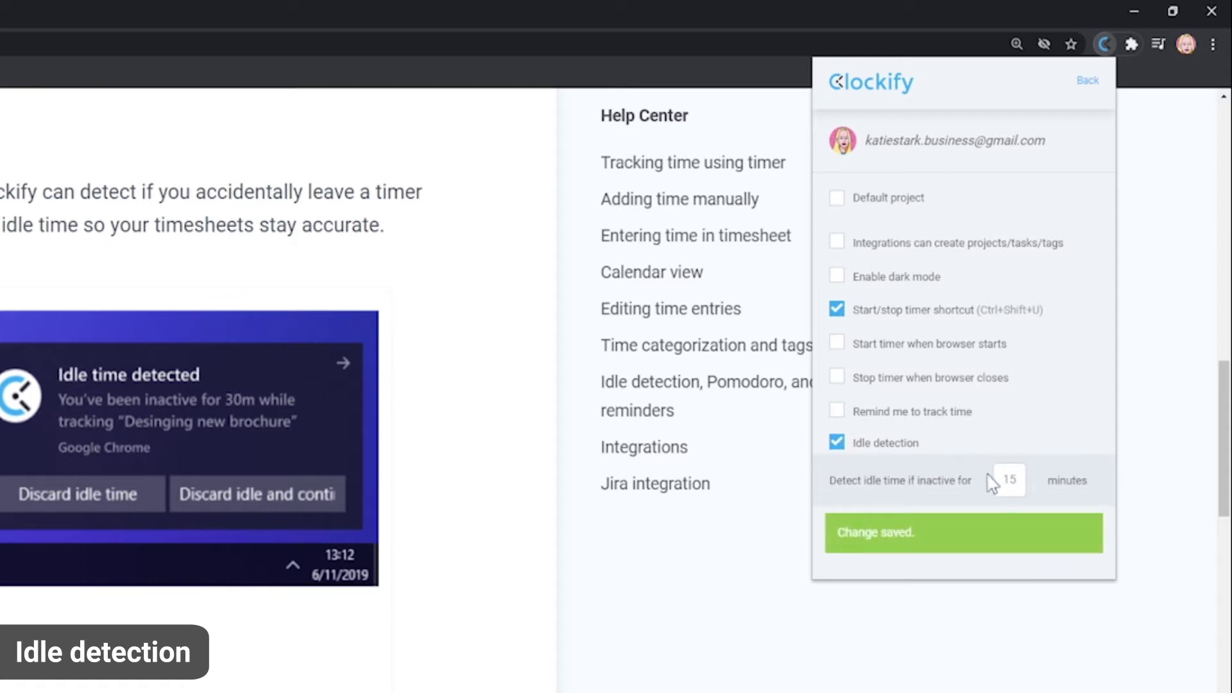
pyautogui.doubleClick(1010, 479)
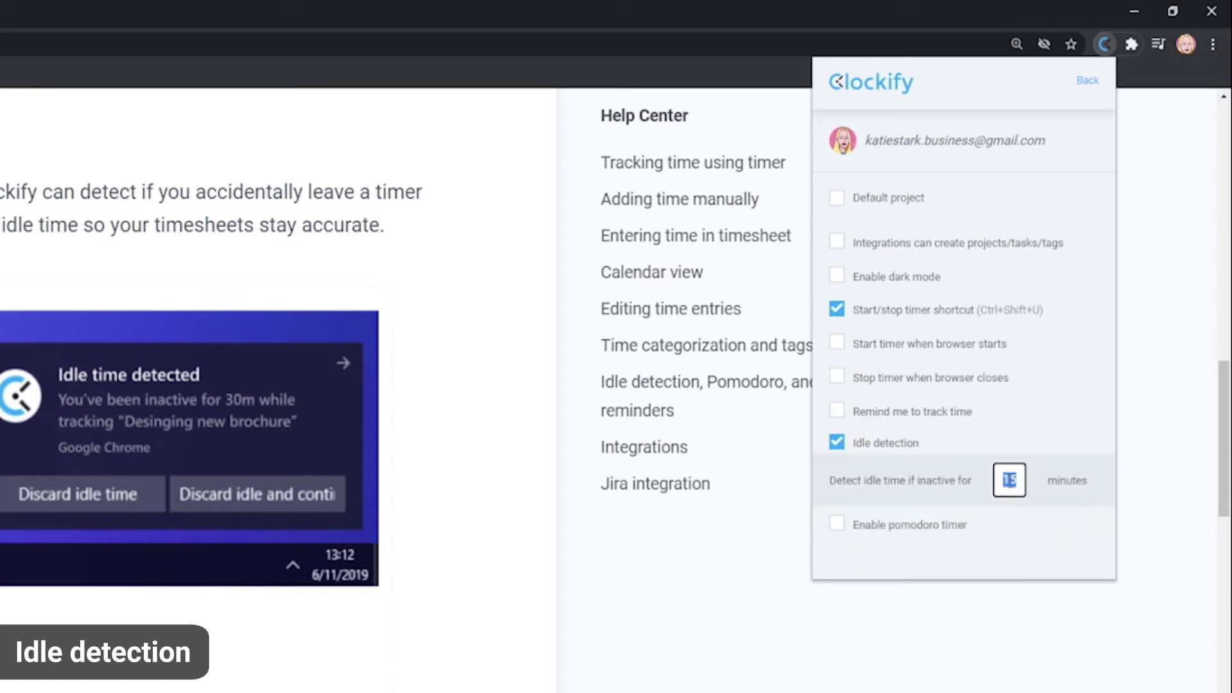
pyautogui.click(1013, 478)
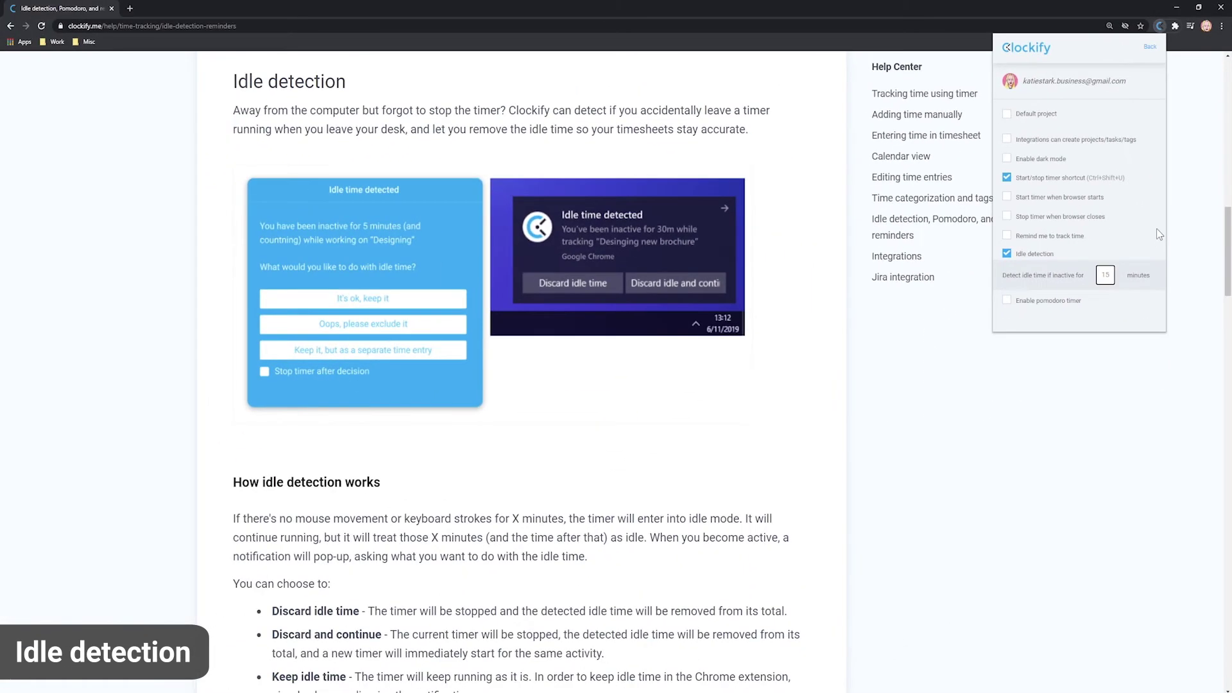
# Step: Close the extension settings and reopen the extension after the 'Idle time detected' notification appears
pyautogui.click(1196, 231)
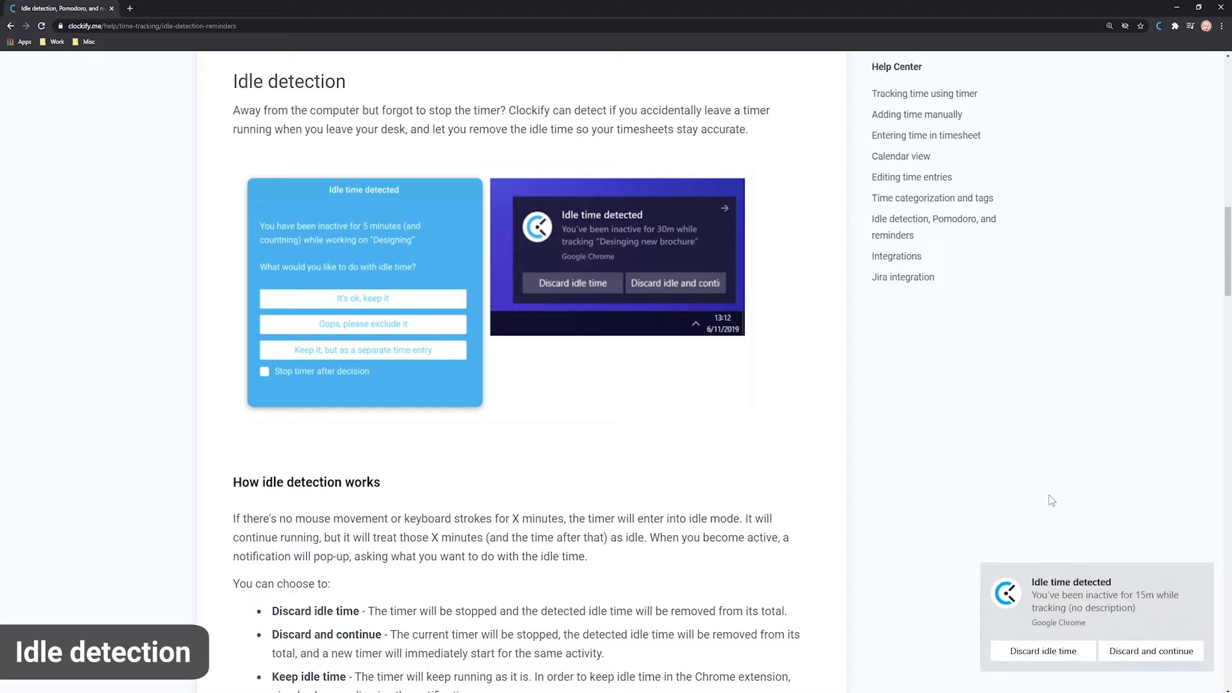
pyautogui.click(1160, 26)
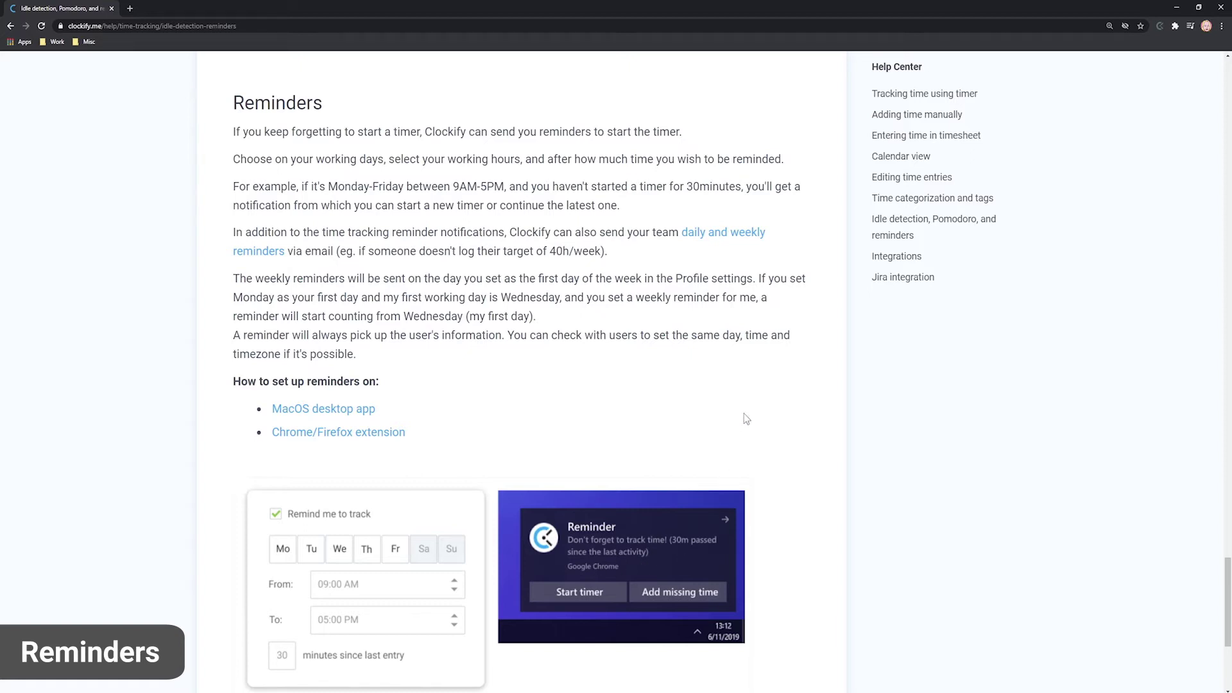
# Step: Turn on 'Remind me to track time' in the extension settings, then scroll to Automatic start/stop
pyautogui.click(1160, 25)
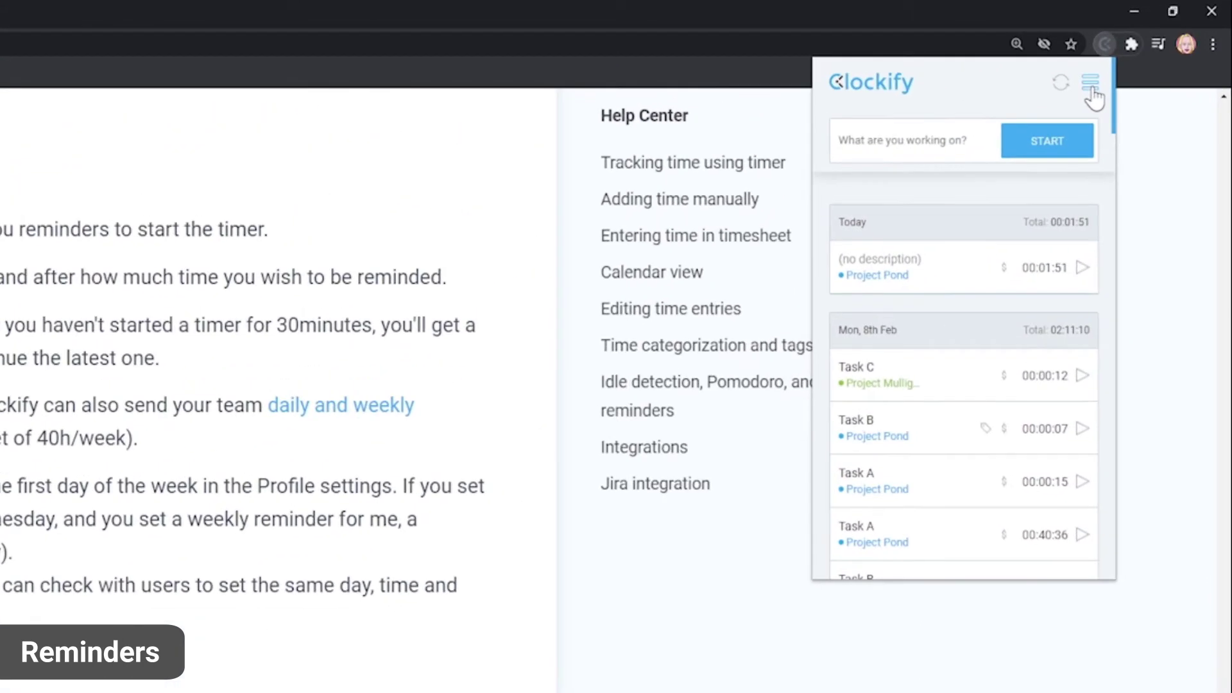
pyautogui.click(1092, 88)
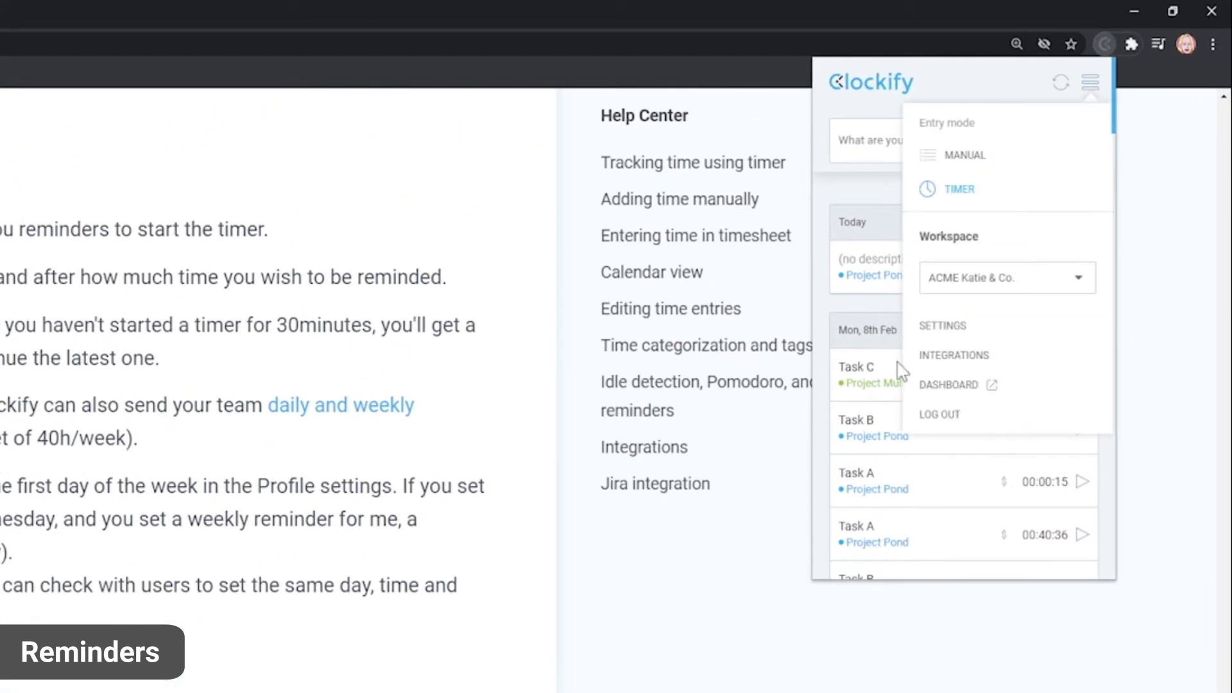
pyautogui.click(967, 330)
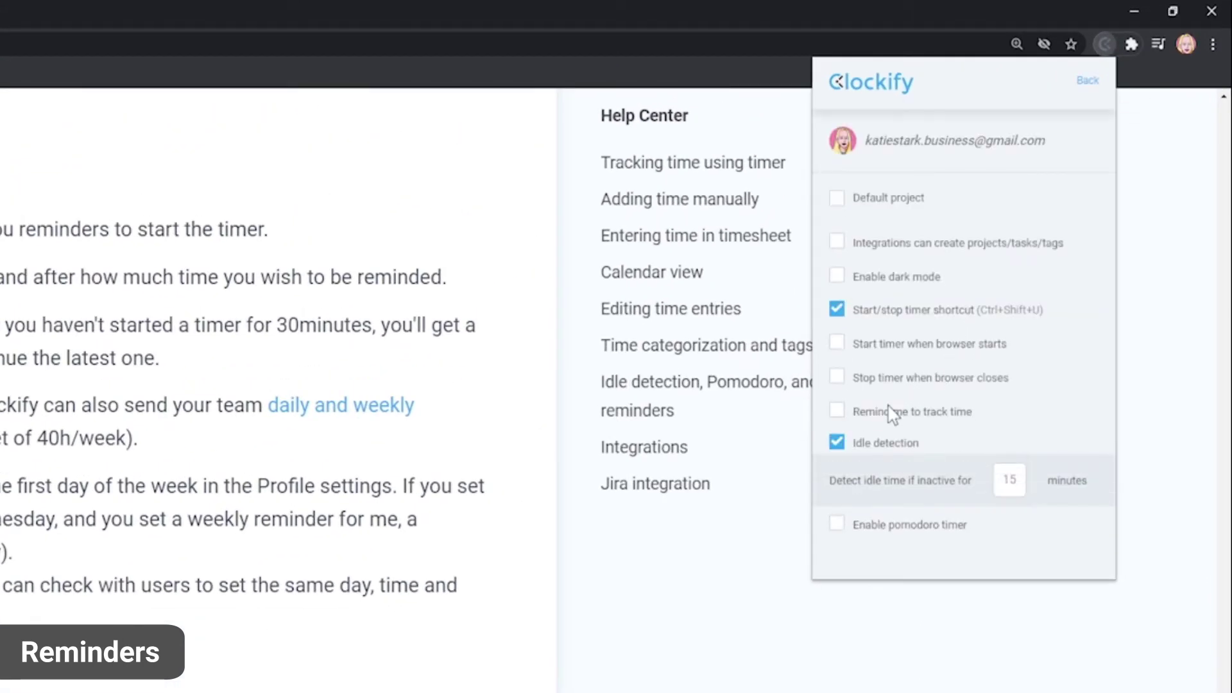
pyautogui.click(837, 411)
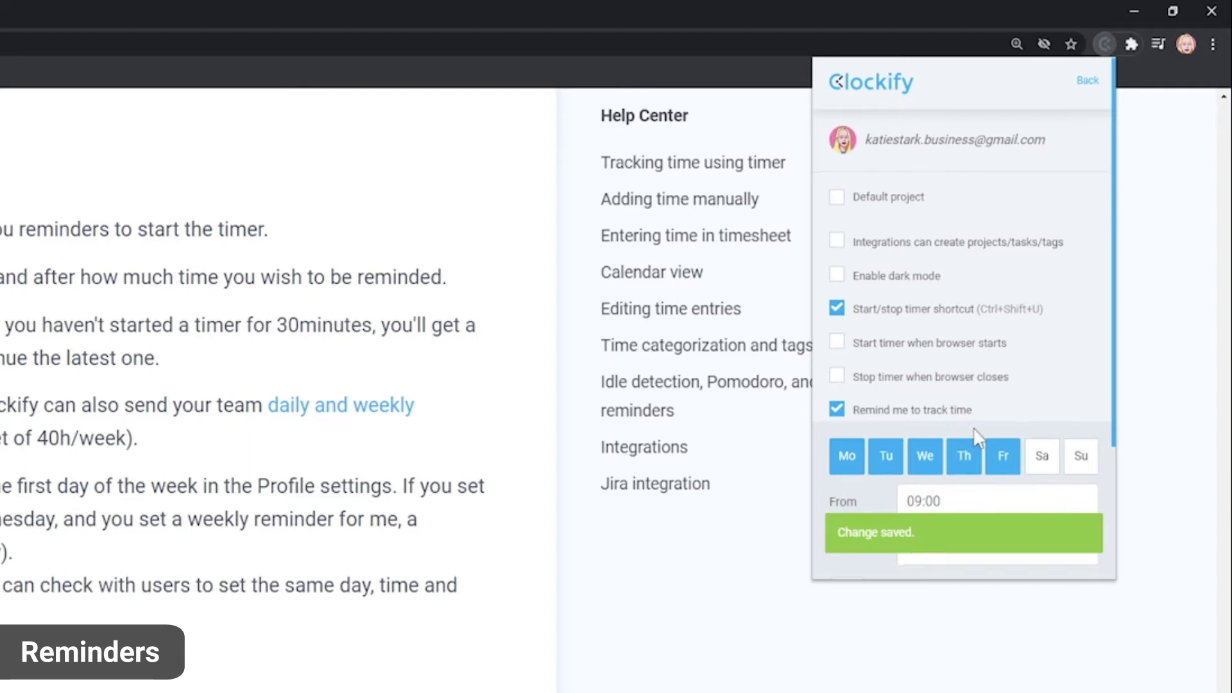
pyautogui.scroll(-3, 973, 427)
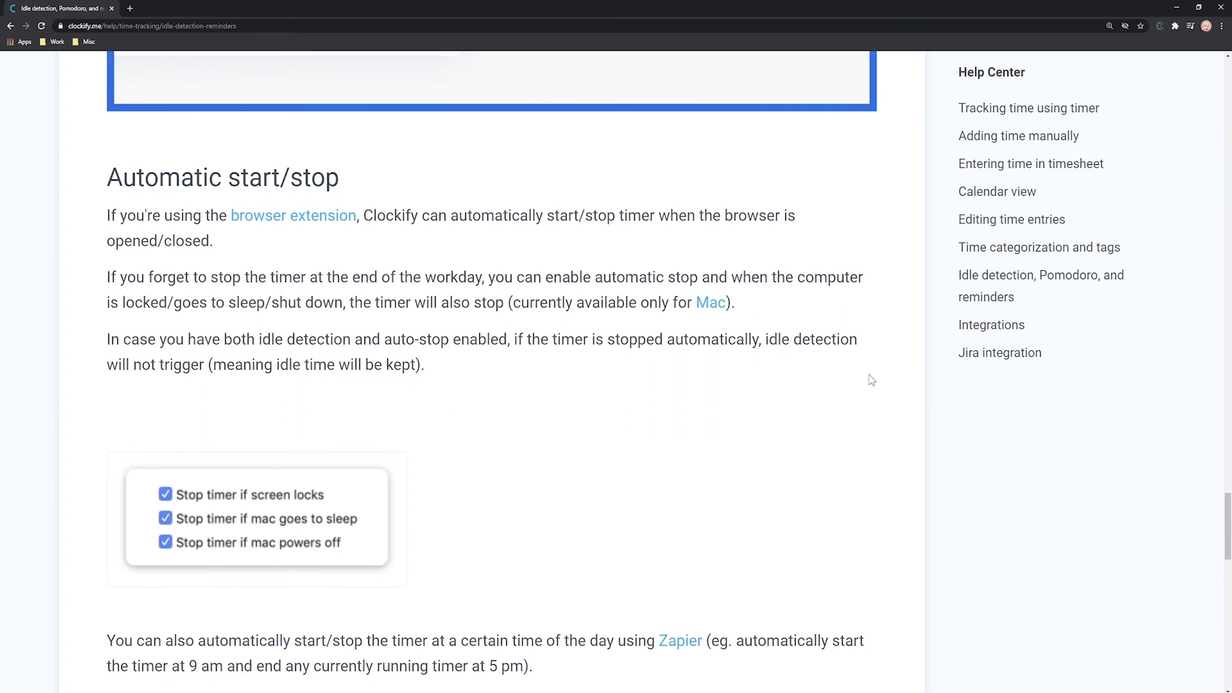
# Step: Enable 'Start timer when browser starts' and 'Stop timer when browser closes' in the extension settings
pyautogui.click(1156, 26)
pyautogui.click(1149, 52)
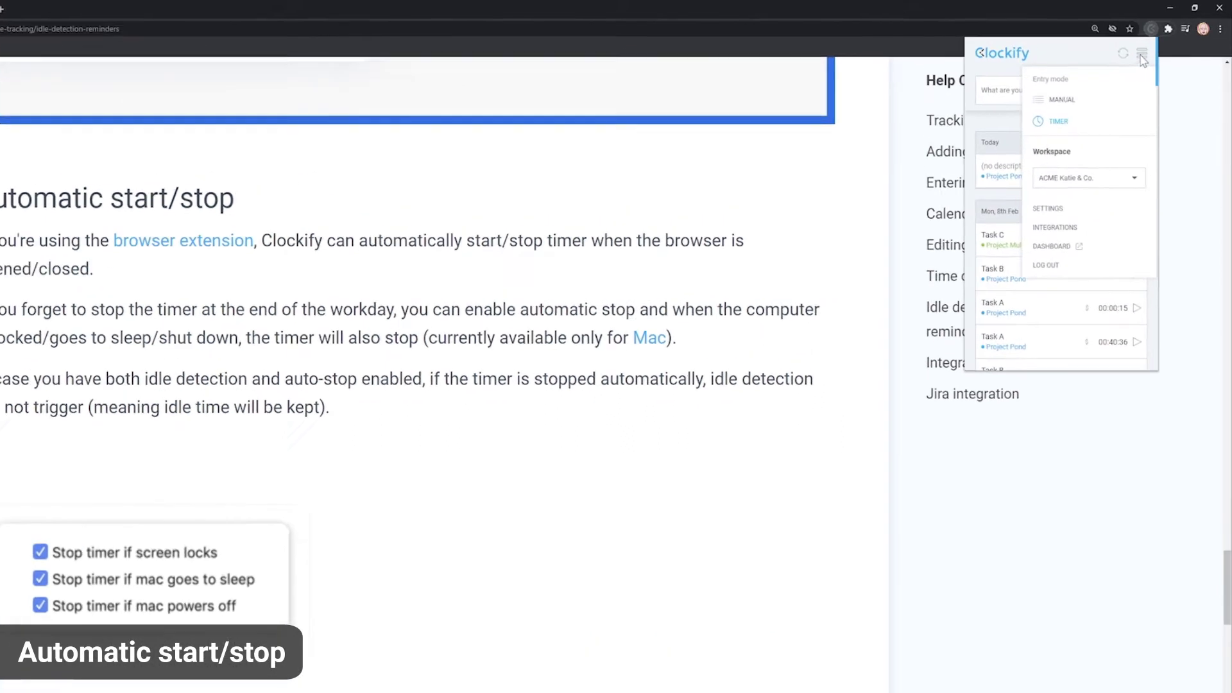
pyautogui.click(1047, 208)
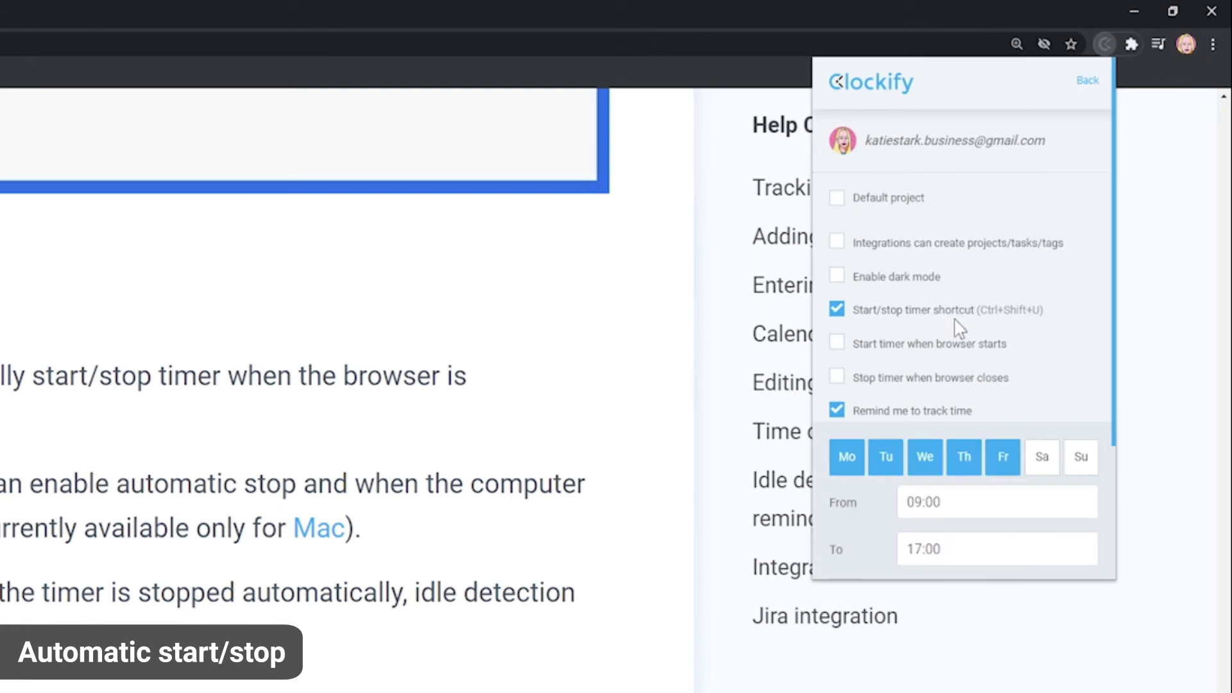
pyautogui.scroll(-1, 966, 283)
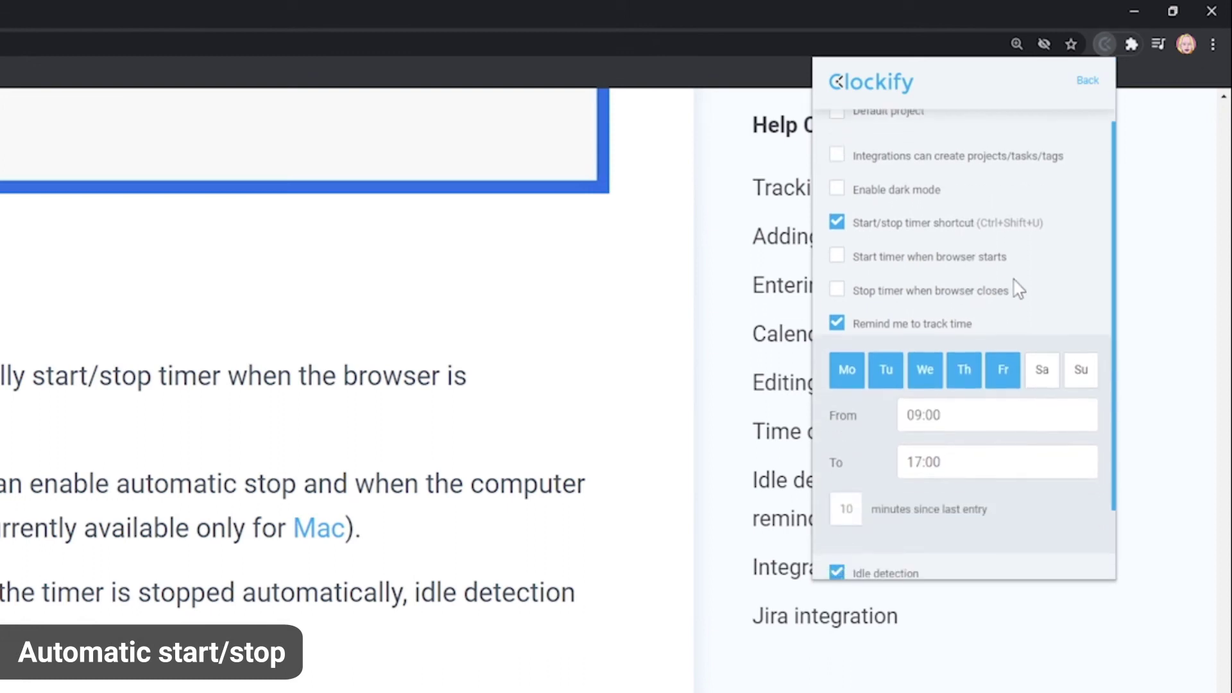
pyautogui.scroll(-2, 1012, 287)
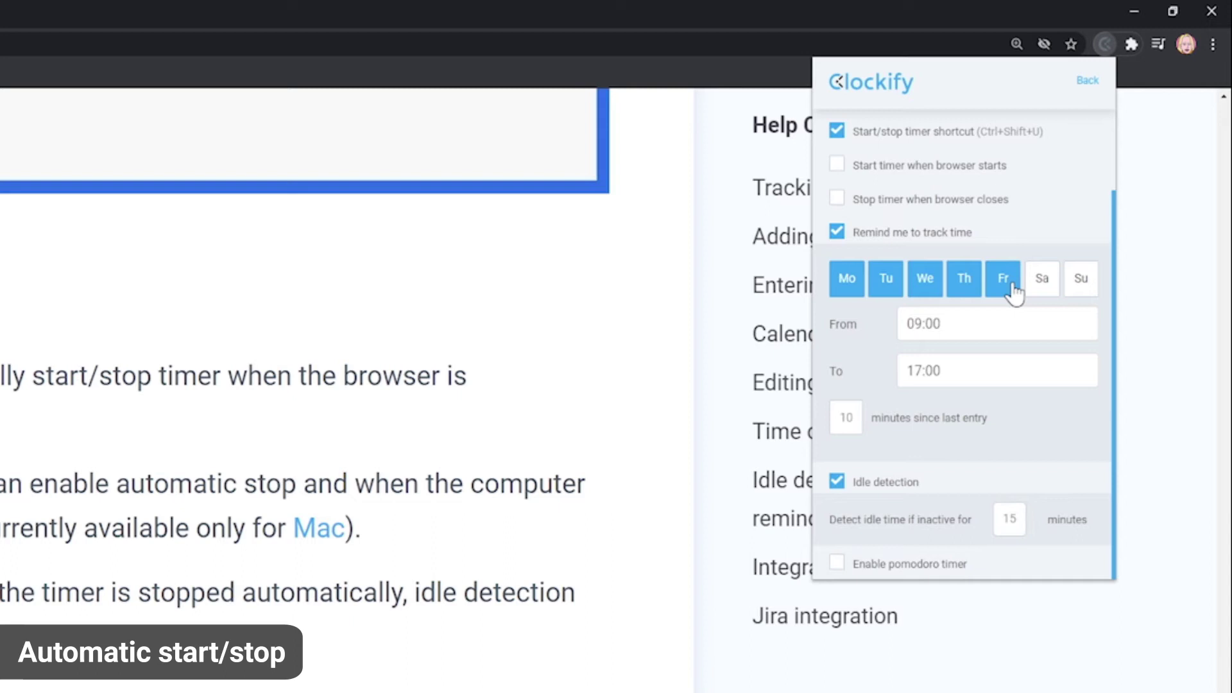
pyautogui.scroll(1, 1013, 289)
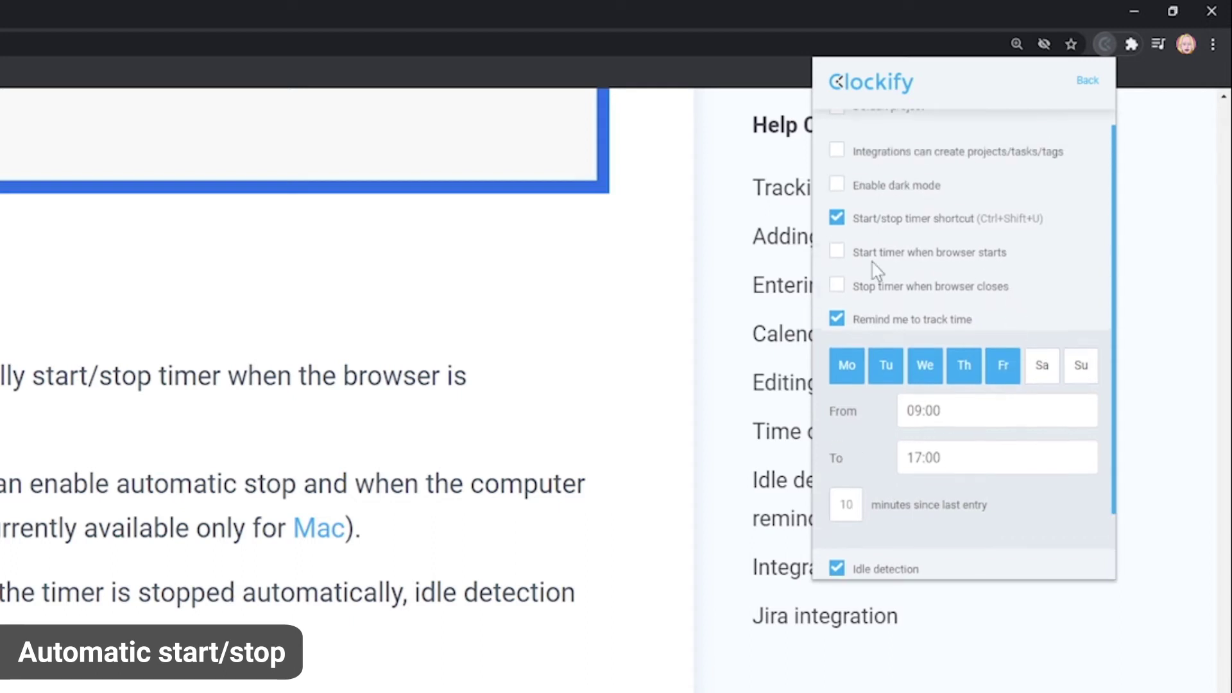
pyautogui.click(838, 252)
pyautogui.click(839, 284)
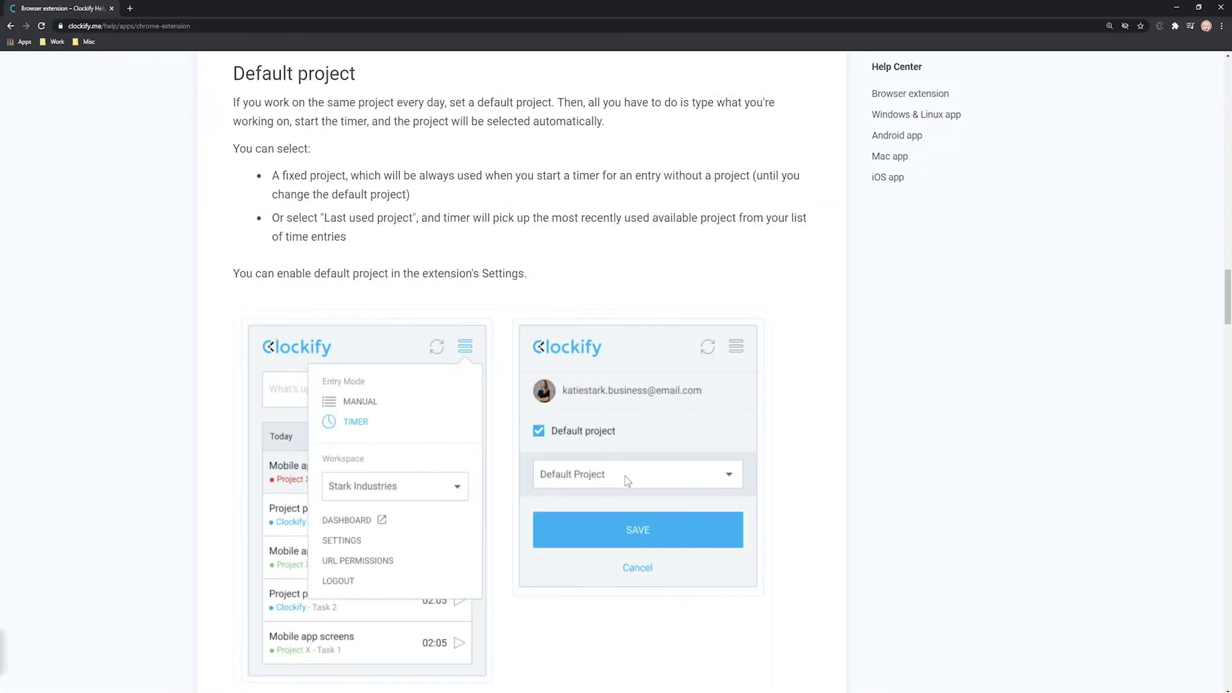
# Step: Turn on Default project, choose Project Pond, and start a timer from the main view
pyautogui.click(1160, 27)
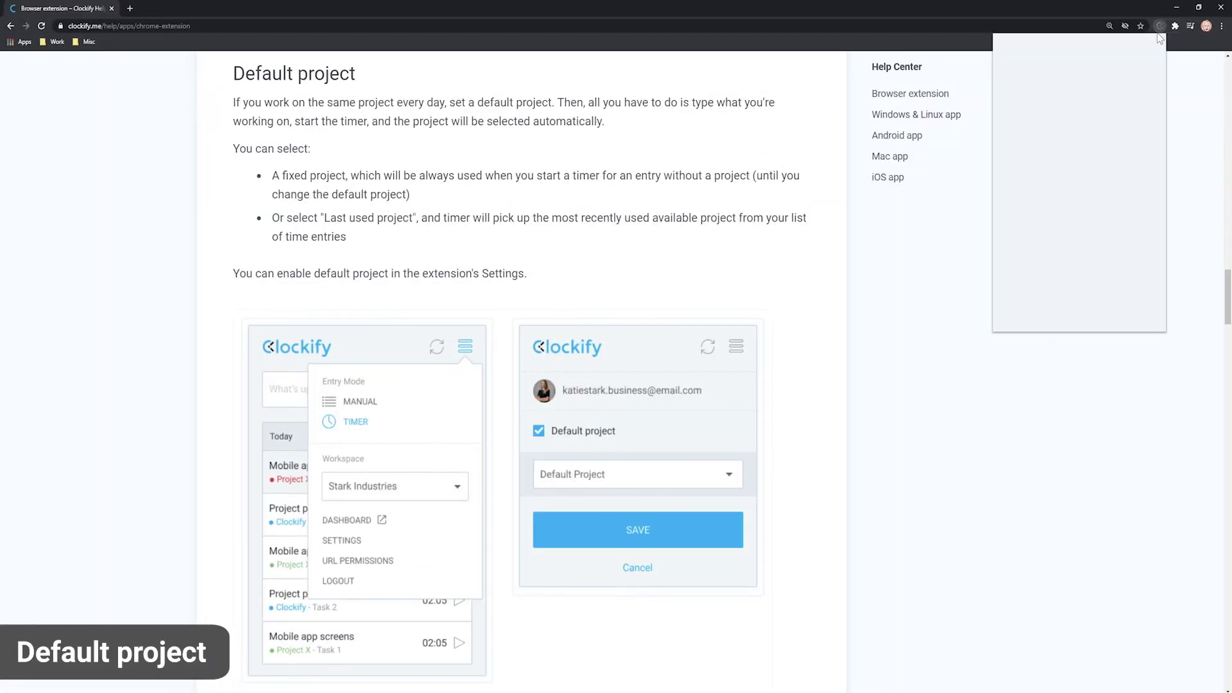
pyautogui.click(1152, 47)
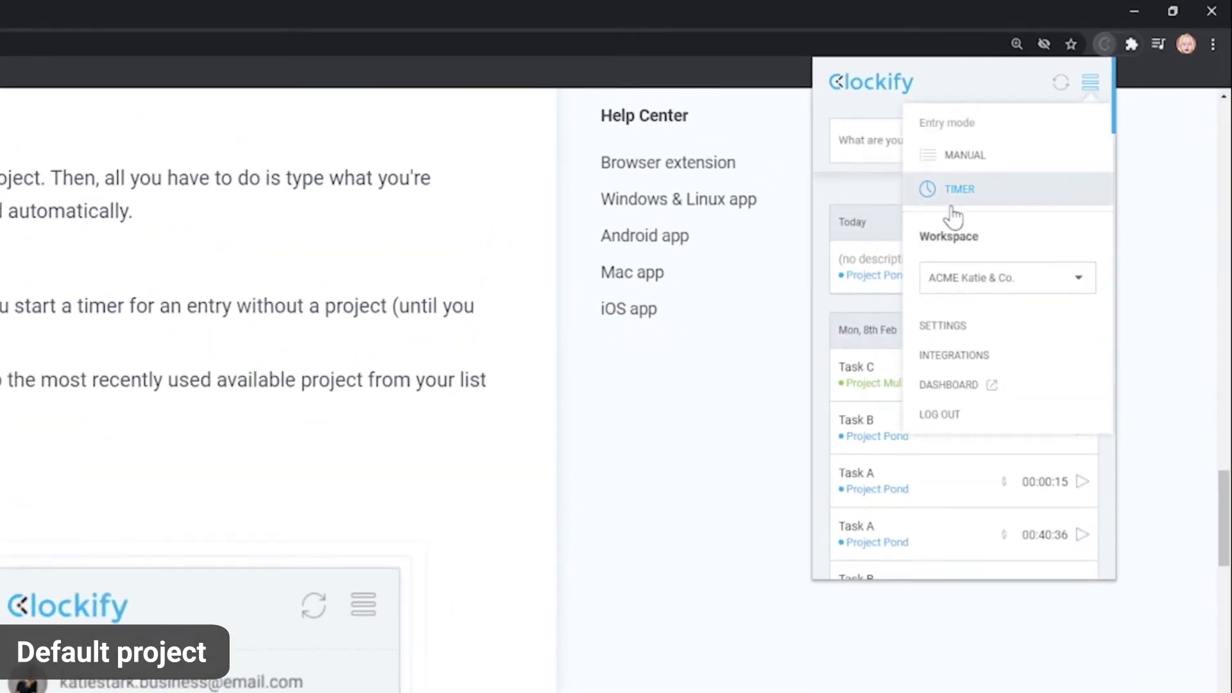
pyautogui.click(950, 327)
pyautogui.click(837, 199)
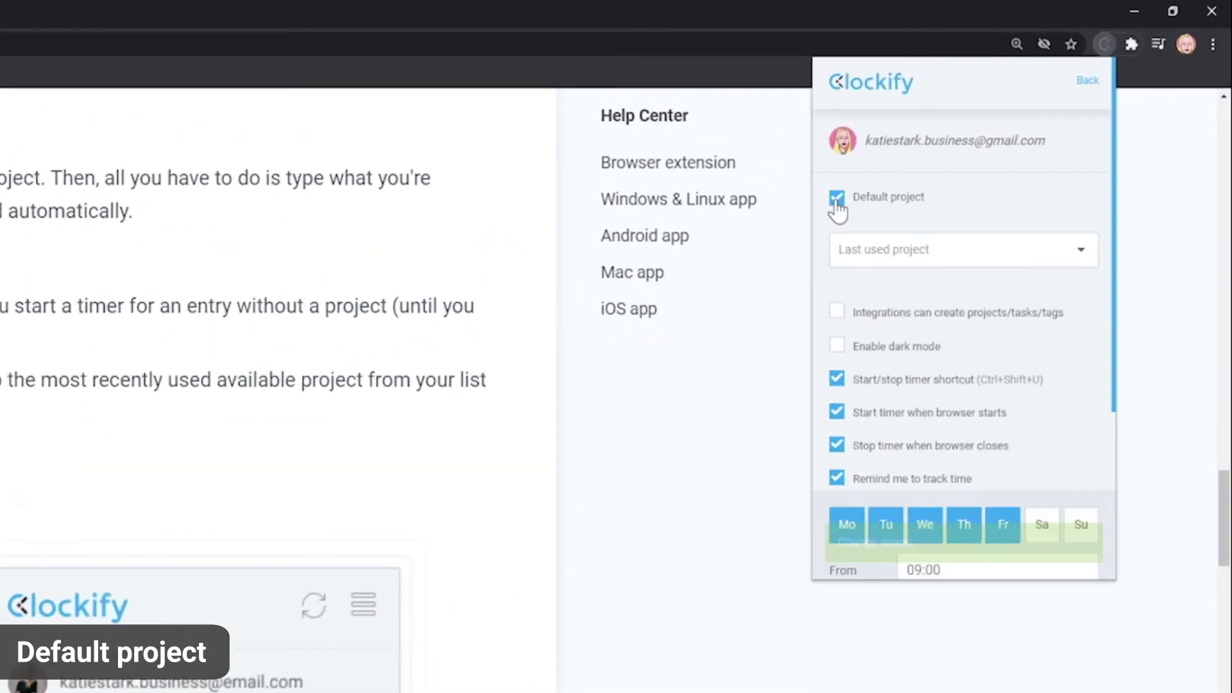
pyautogui.click(961, 256)
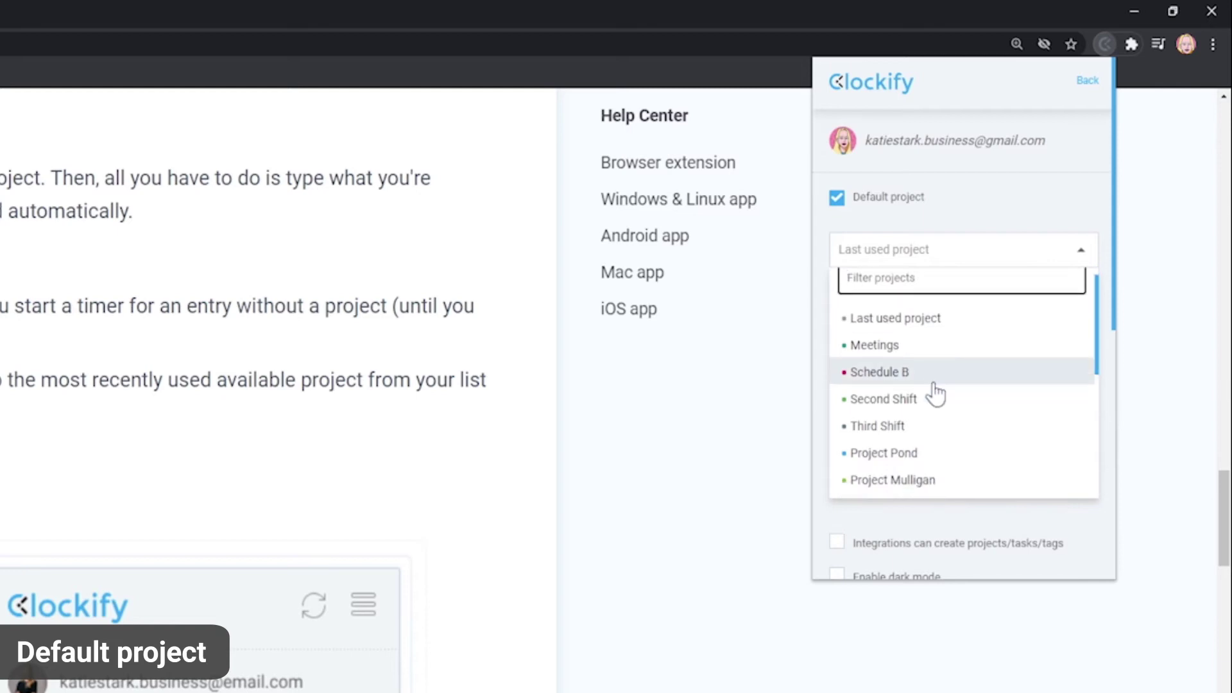
pyautogui.scroll(-1, 898, 394)
pyautogui.click(877, 385)
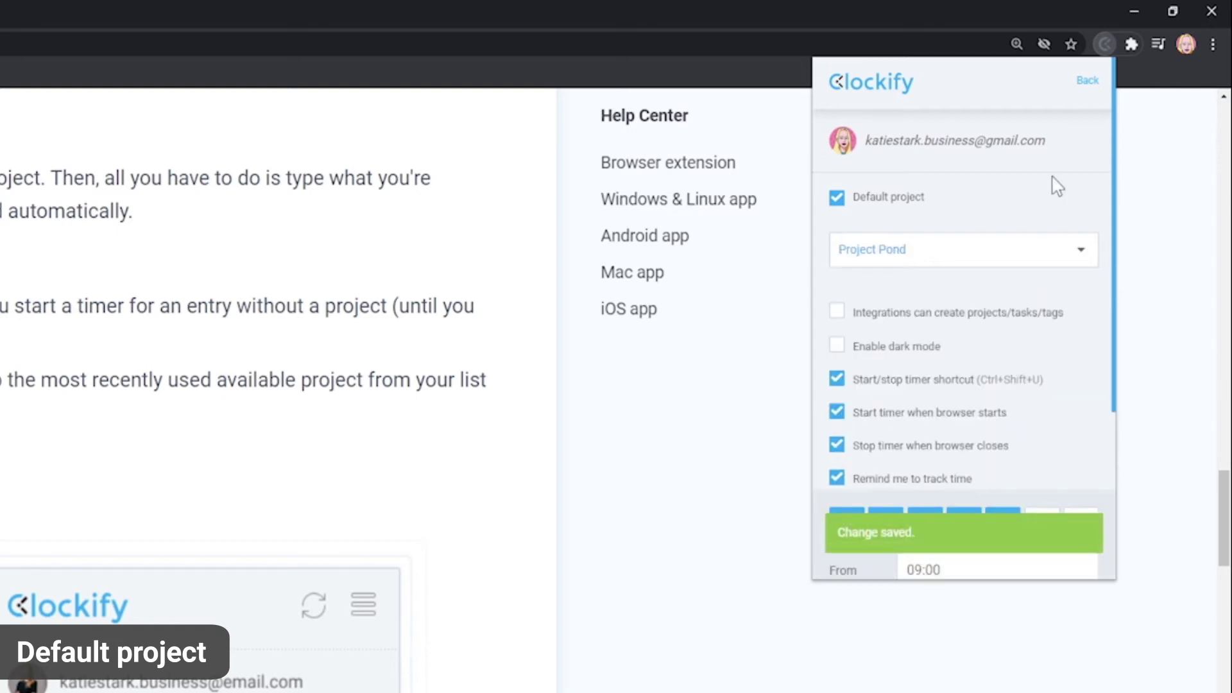
pyautogui.click(1087, 82)
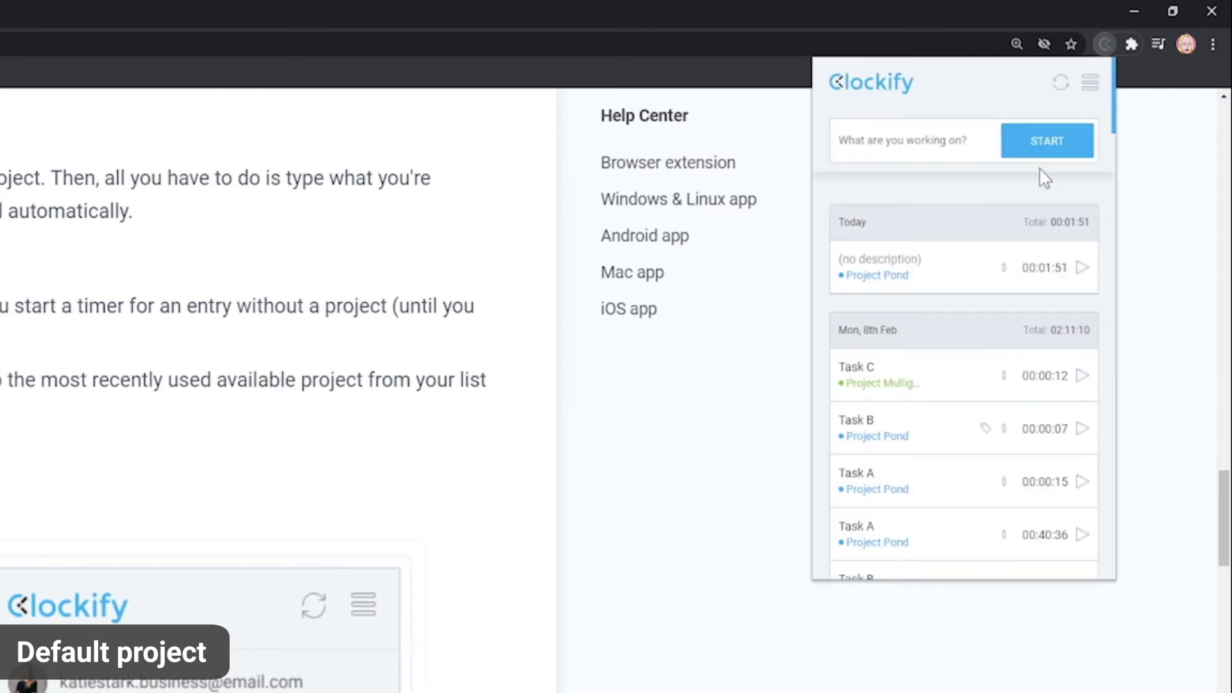
pyautogui.click(1045, 143)
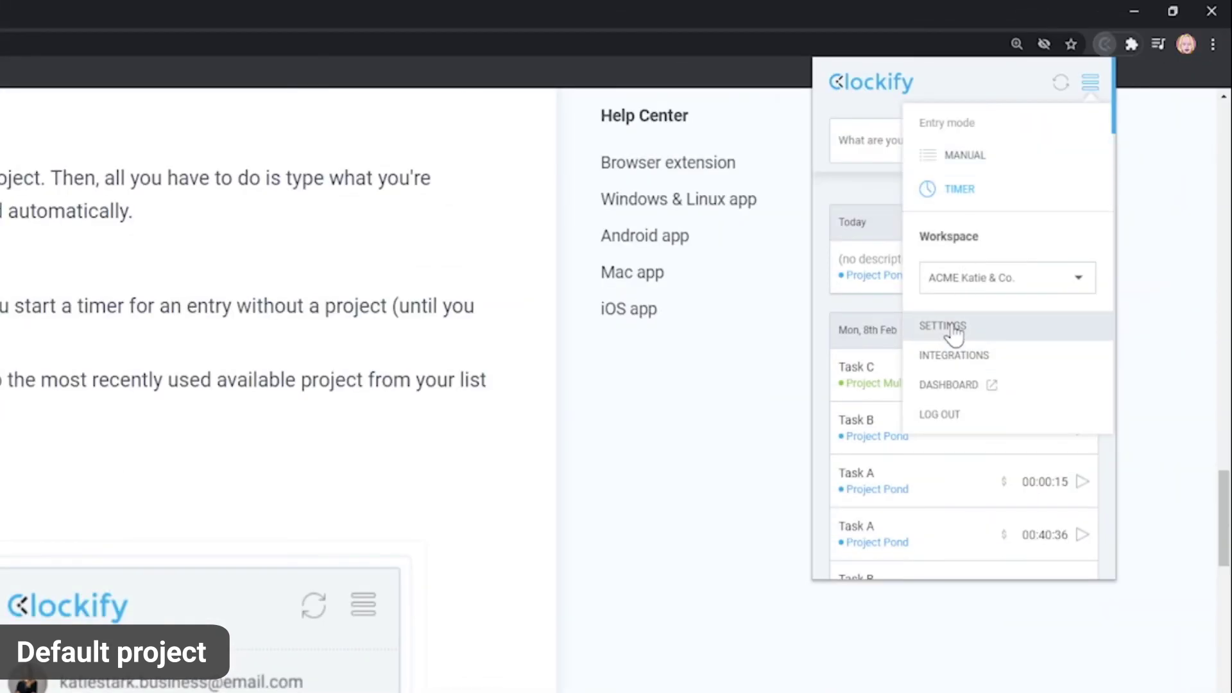
# Step: Change the default project to Last used project, then start and confirm a new timer
pyautogui.click(945, 326)
pyautogui.click(914, 260)
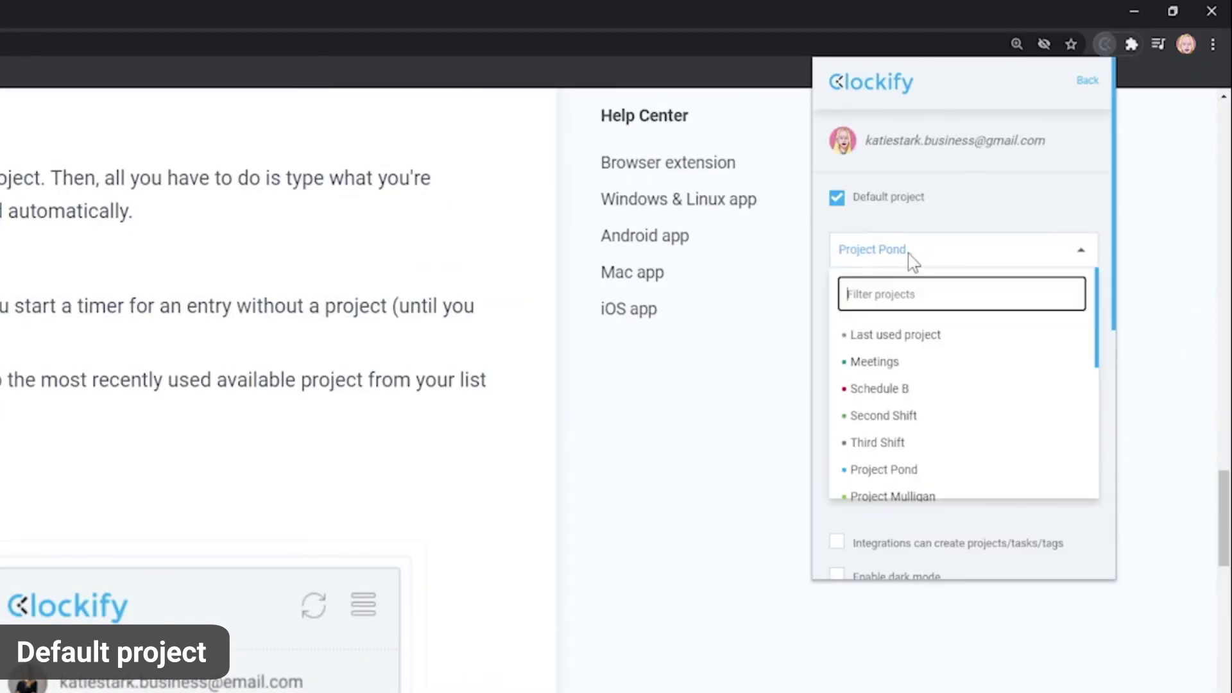
pyautogui.click(906, 335)
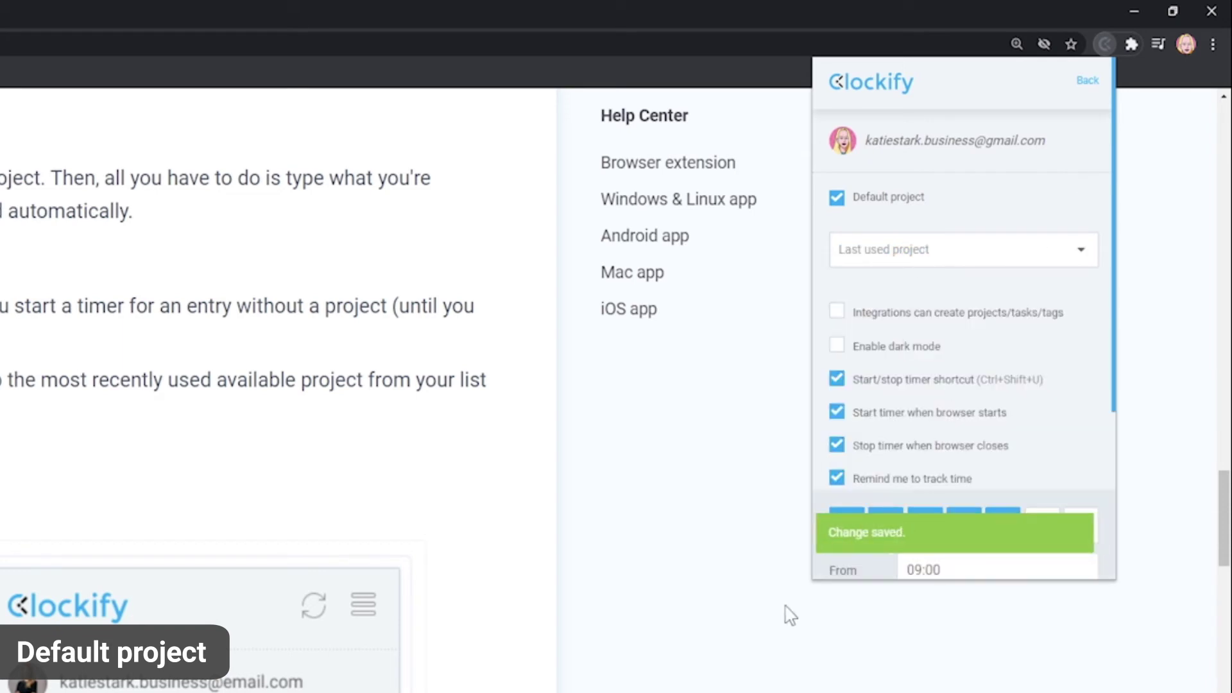
pyautogui.click(853, 559)
pyautogui.click(1105, 44)
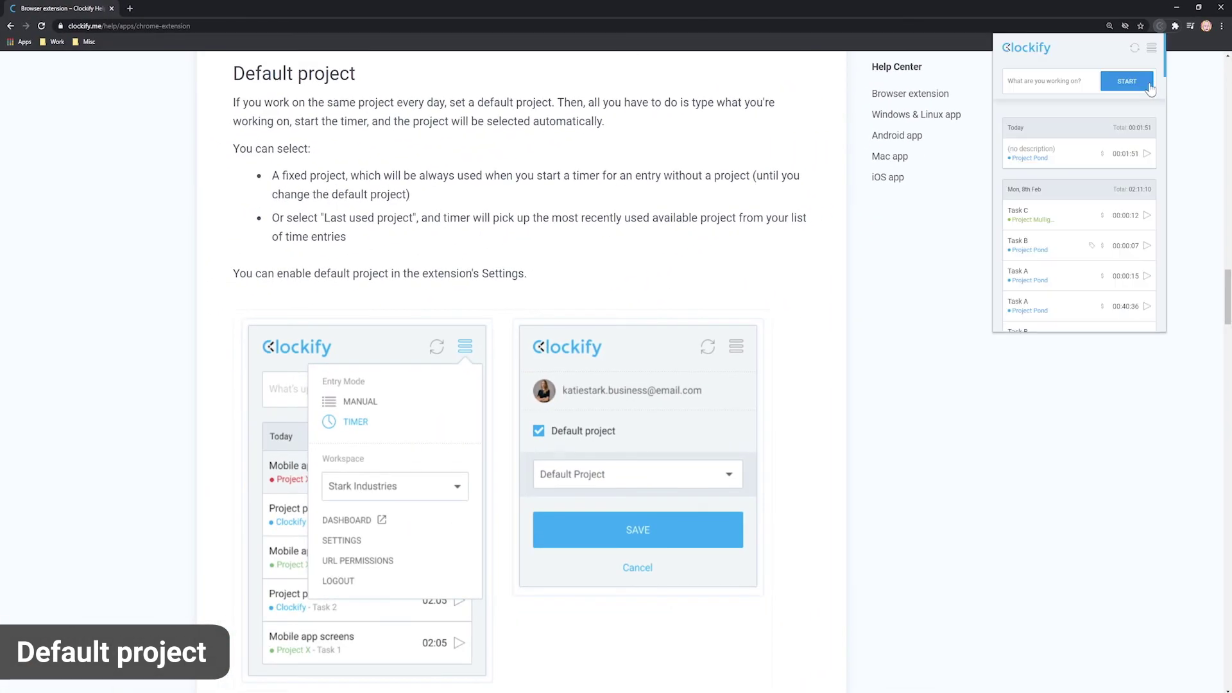
pyautogui.click(1131, 79)
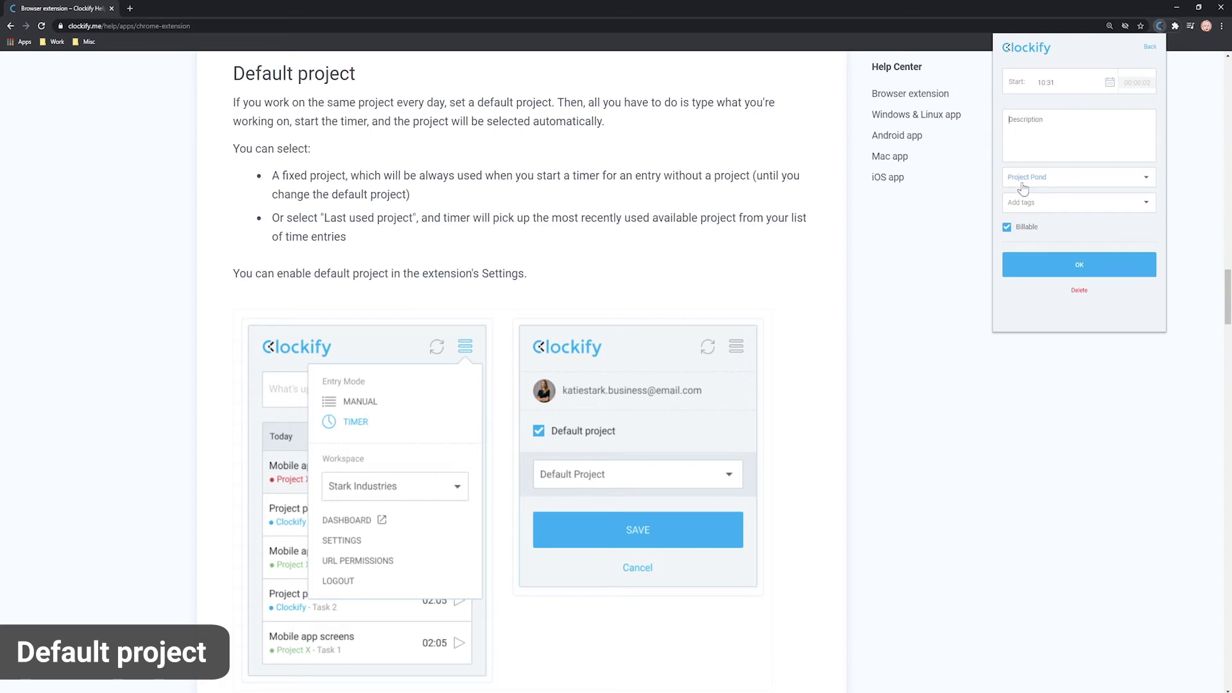
pyautogui.click(1085, 267)
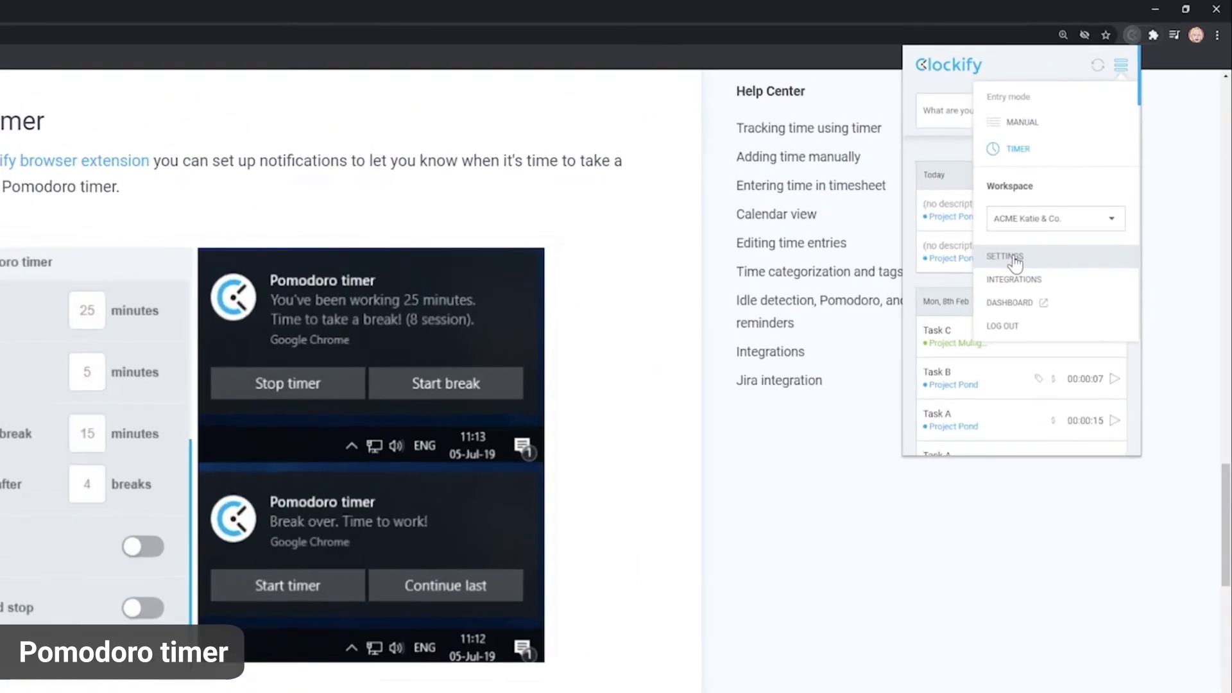
# Step: Enable the Pomodoro timer with a 25-minute interval and 5-minute short breaks
pyautogui.click(1013, 259)
pyautogui.scroll(-3, 1025, 268)
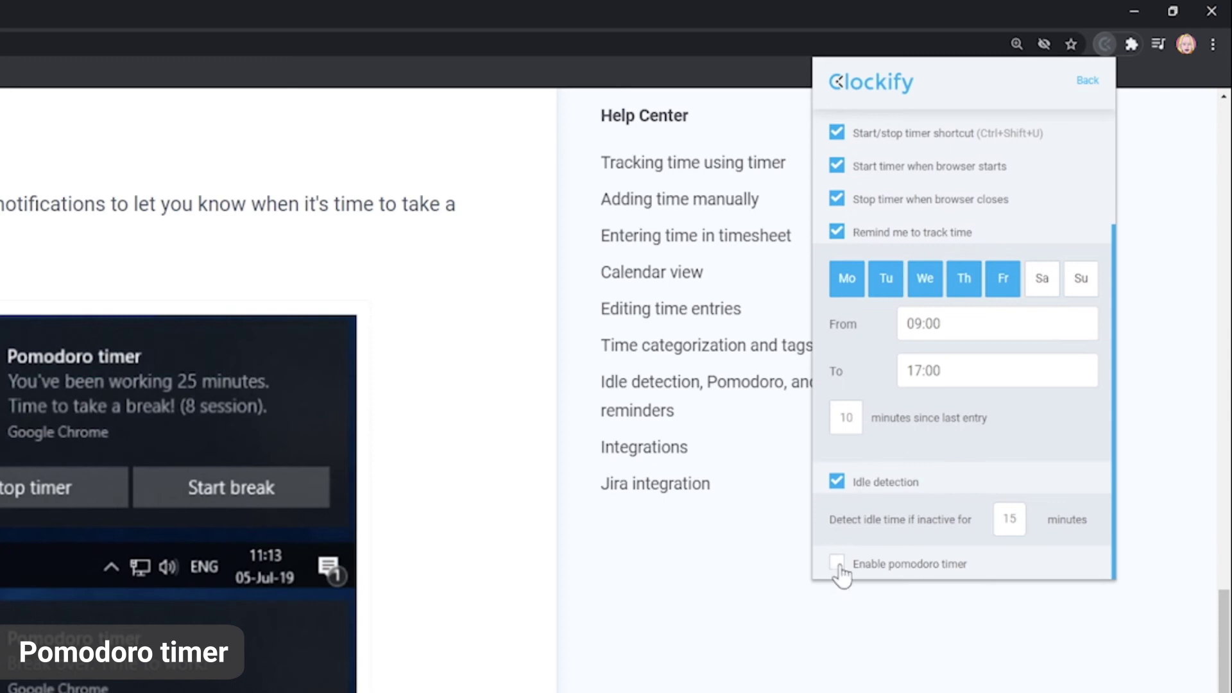
pyautogui.click(923, 512)
pyautogui.scroll(-4, 954, 418)
pyautogui.doubleClick(1021, 304)
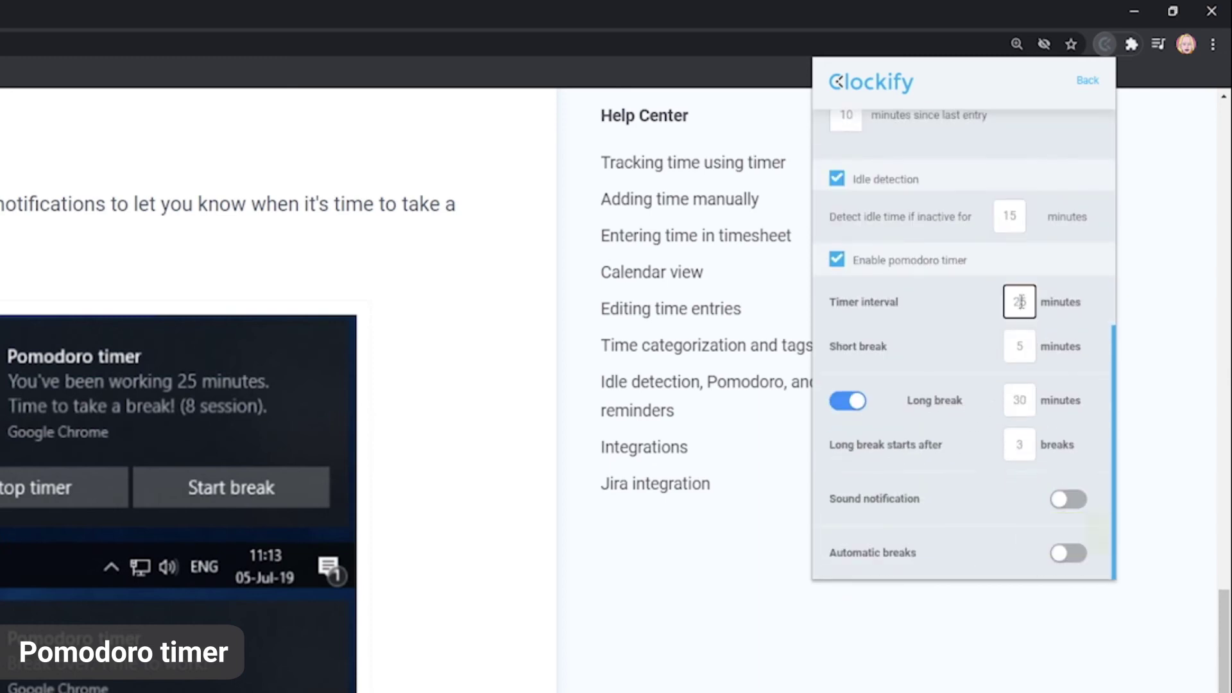
pyautogui.doubleClick(1020, 346)
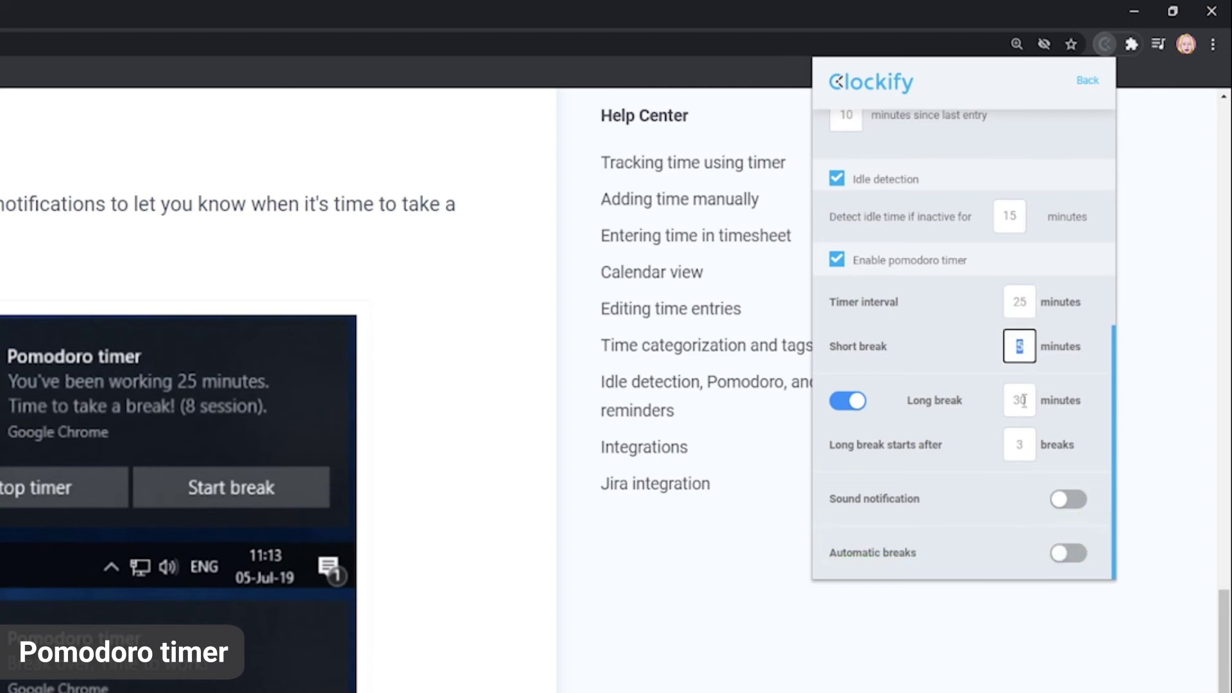
pyautogui.click(979, 348)
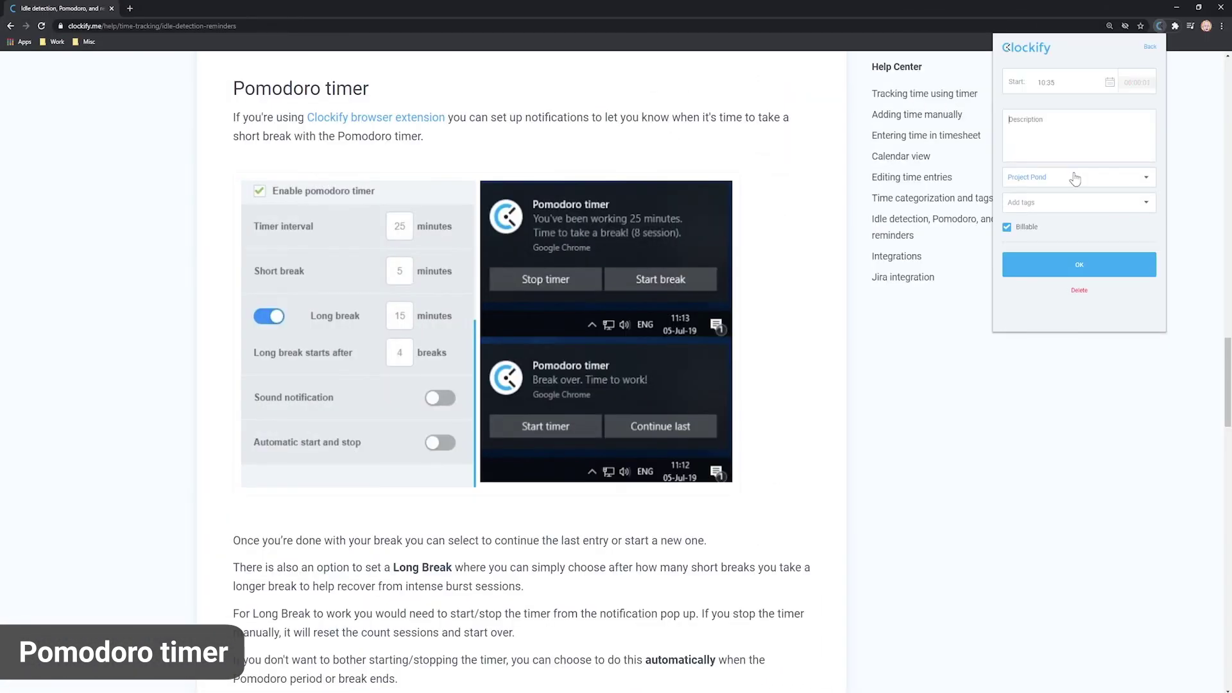
# Step: Confirm the running entry, then reopen the extension to check the Pomodoro break on Project Pond
pyautogui.click(1067, 265)
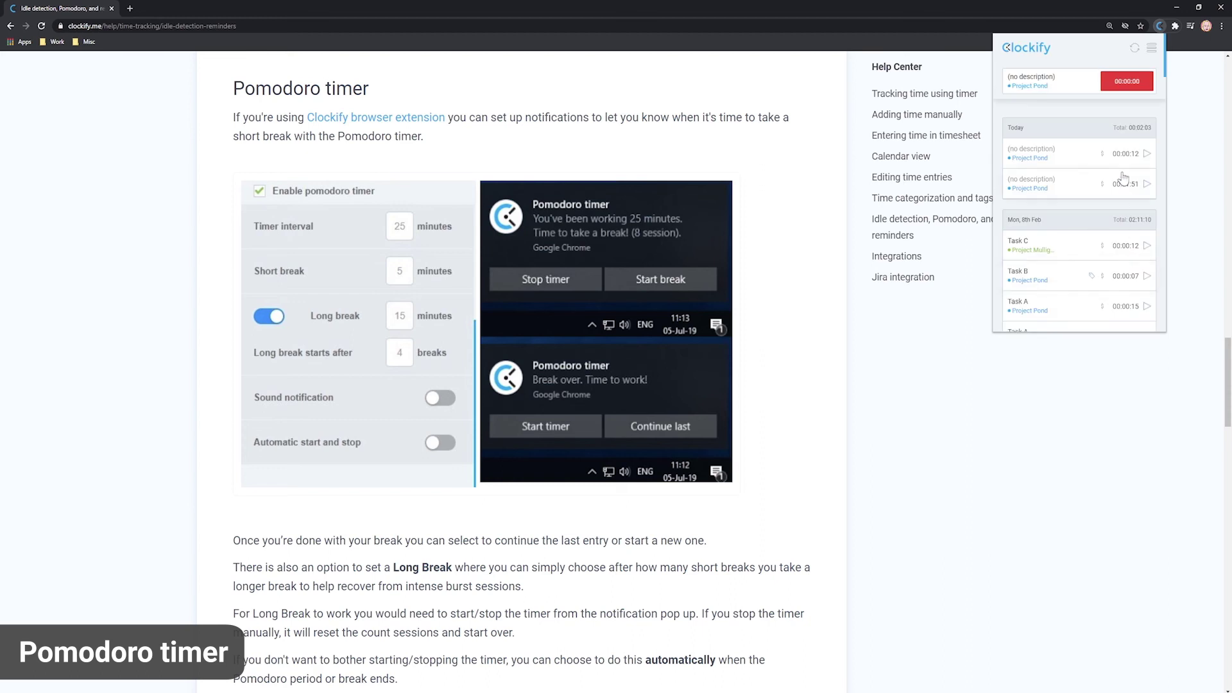
pyautogui.click(1069, 375)
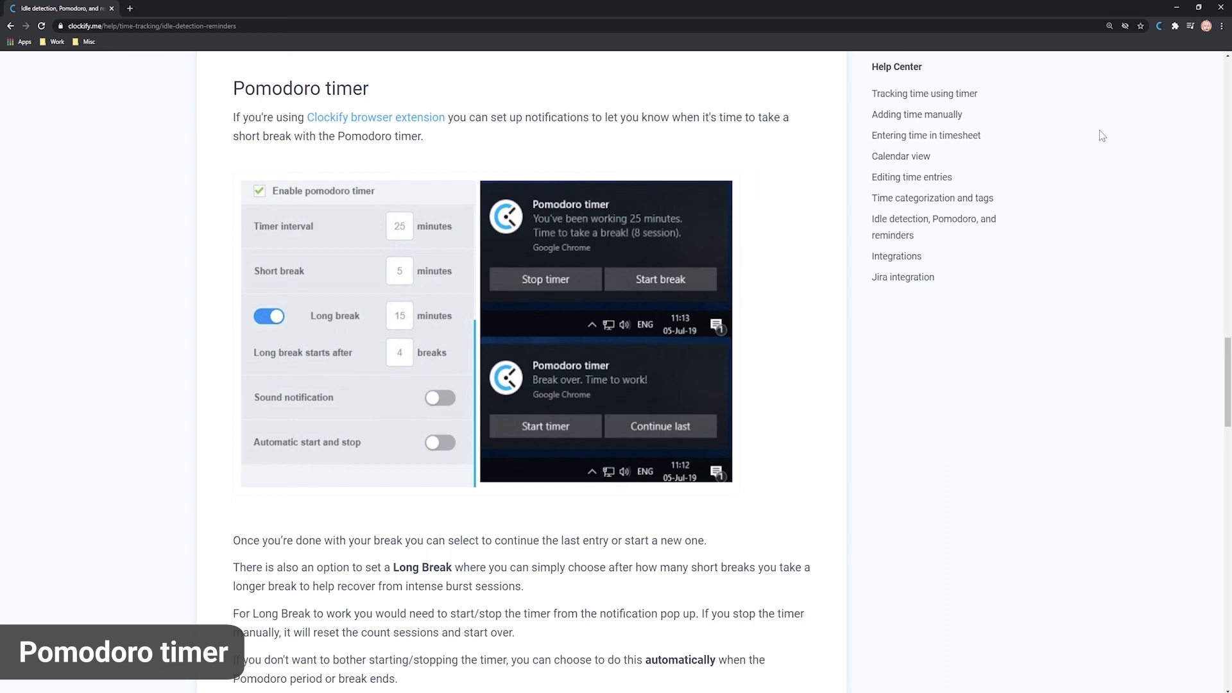
pyautogui.click(1159, 26)
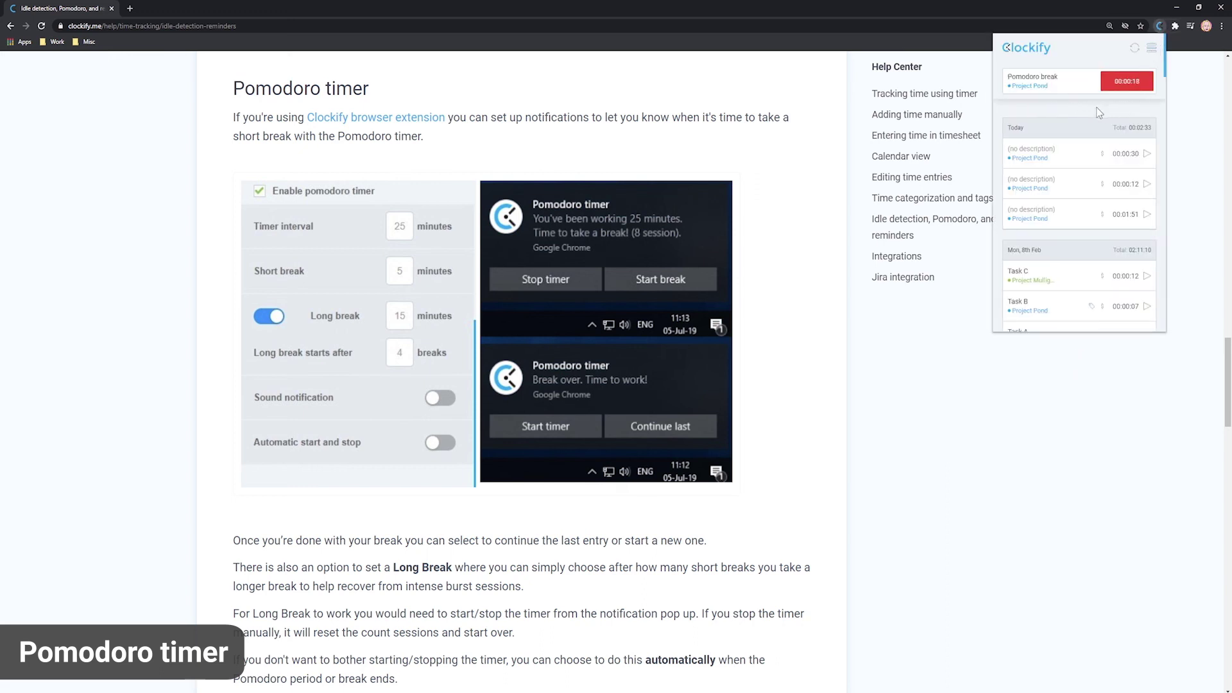
pyautogui.click(1198, 159)
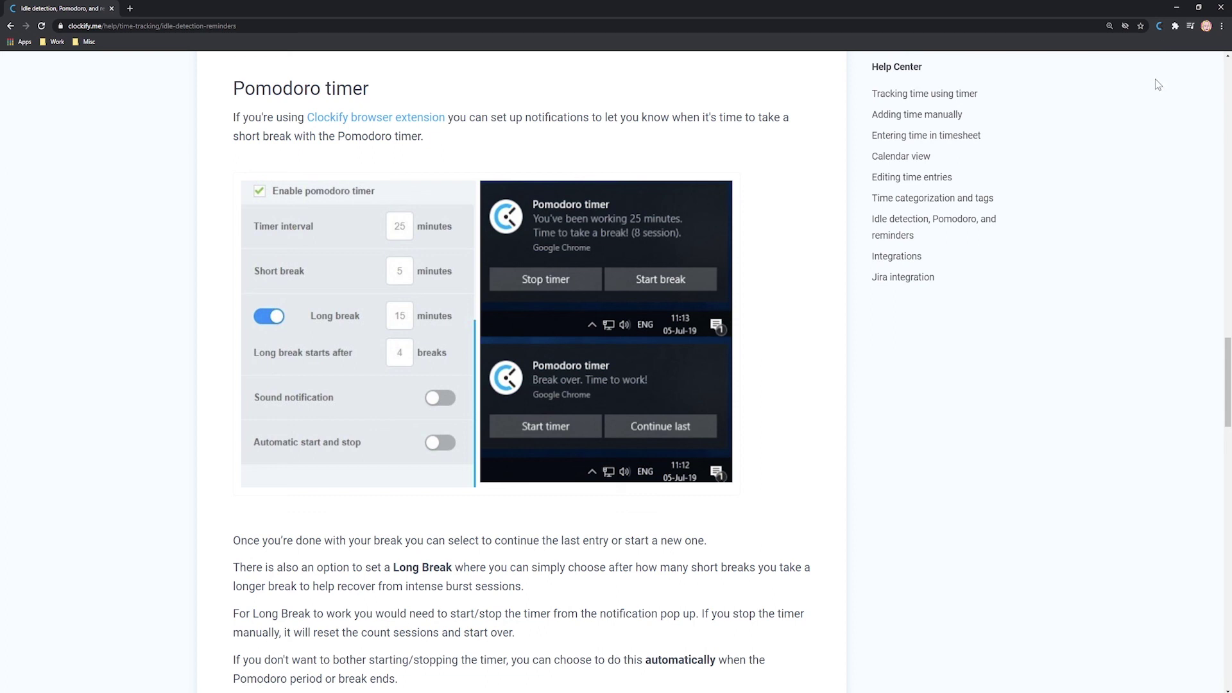
pyautogui.click(1159, 26)
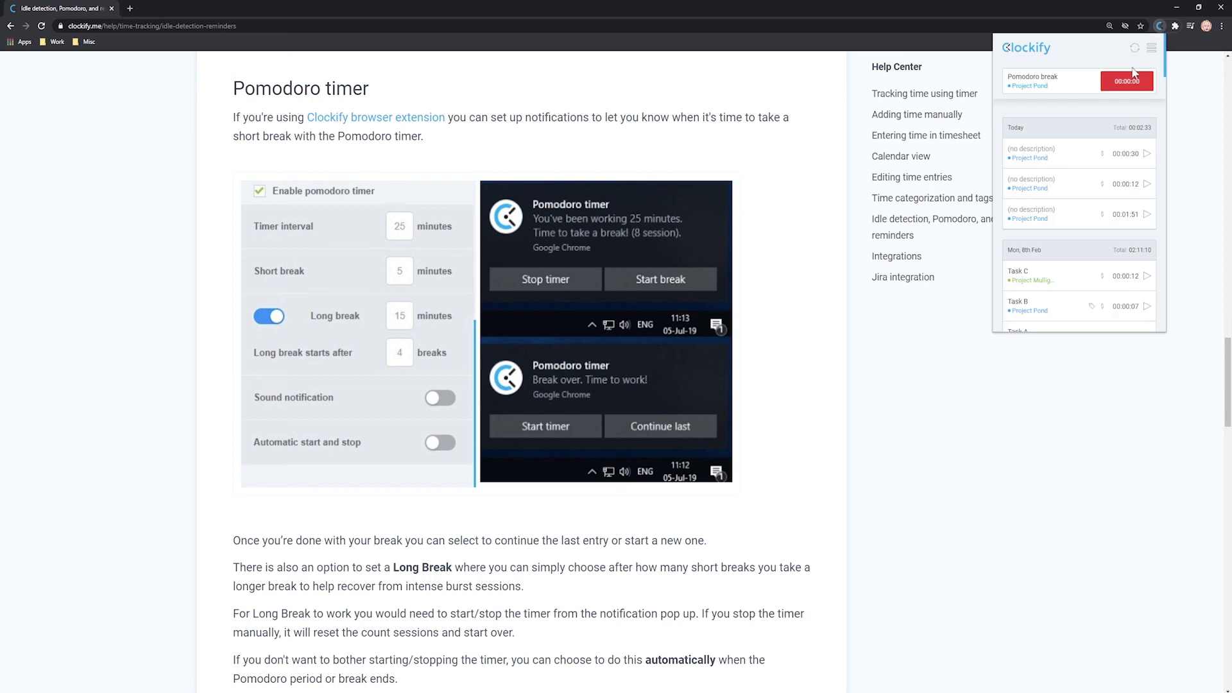